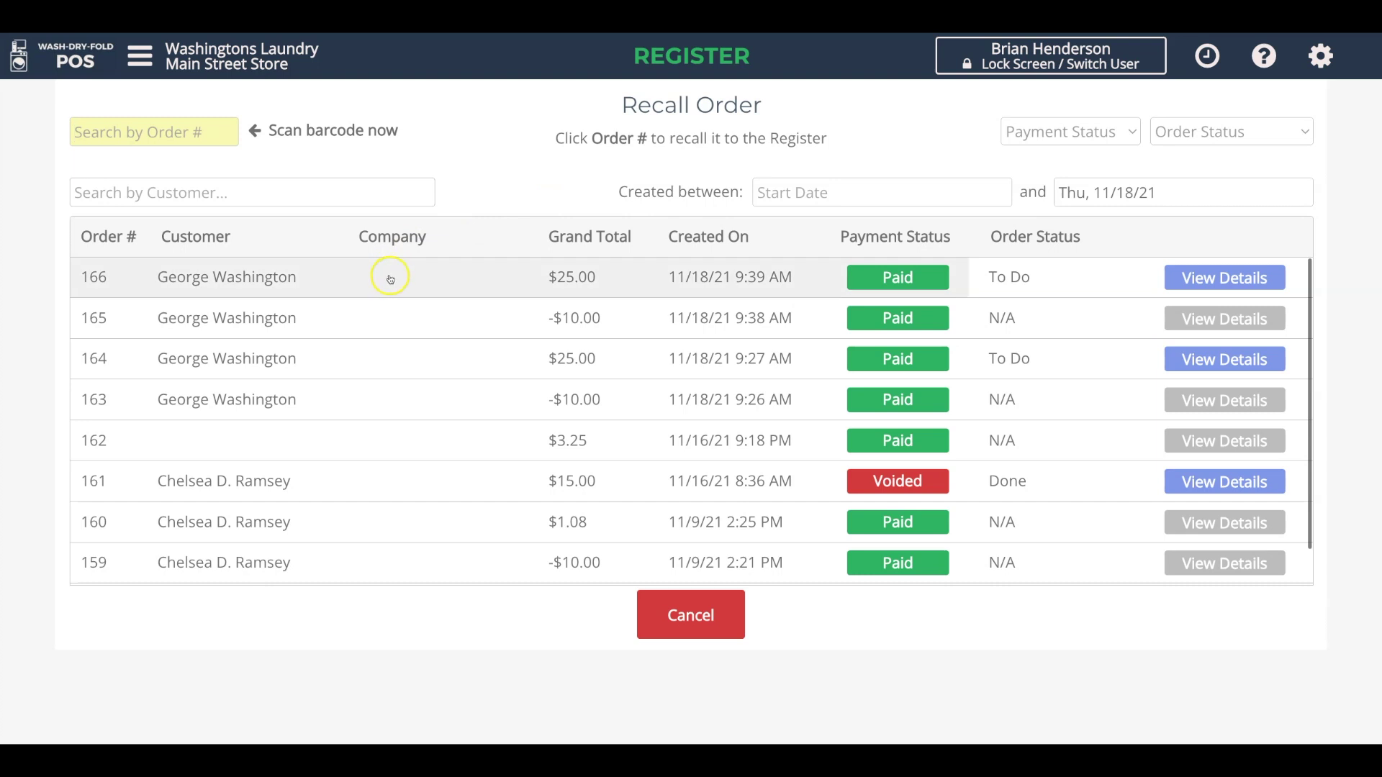
# - Recall the newest order from the order list and void it with the reason "Demo for video"
pyautogui.click(390, 278)
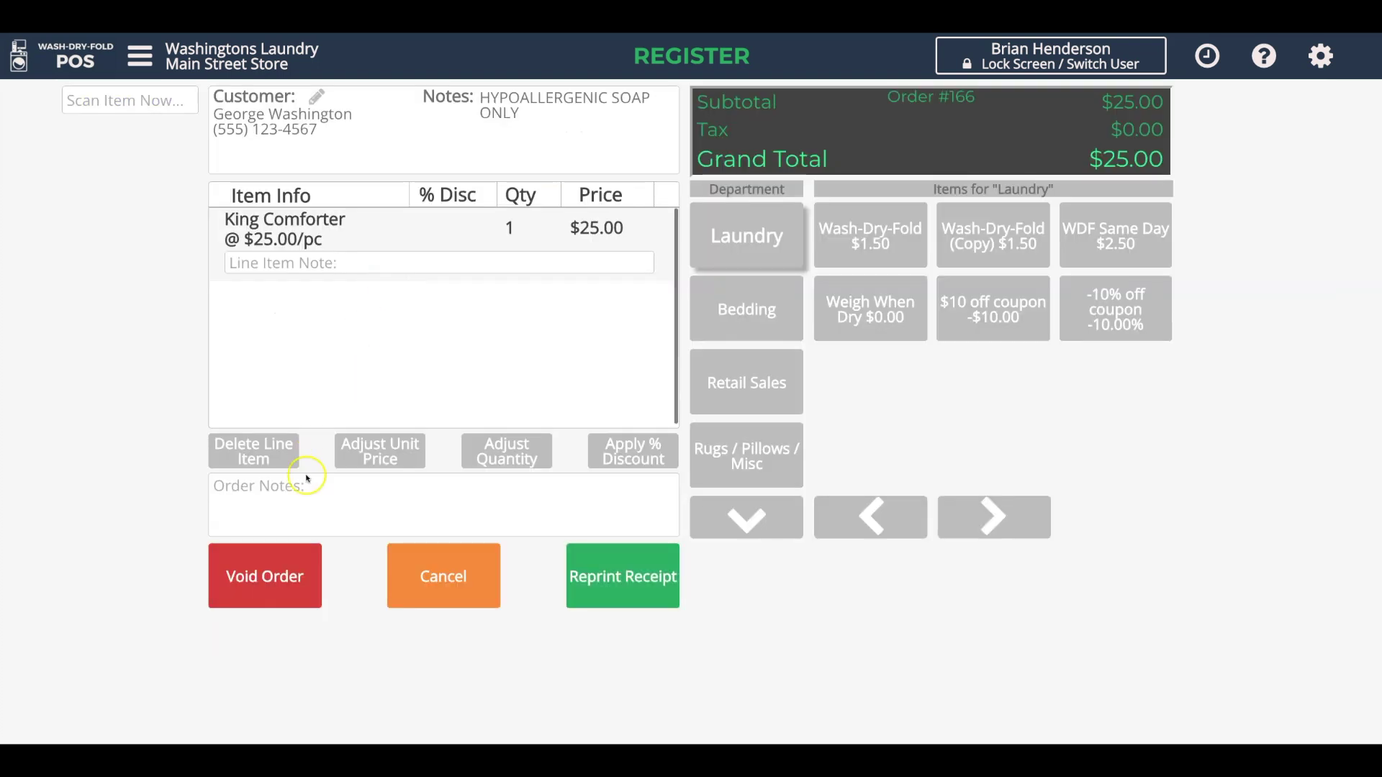
pyautogui.click(276, 591)
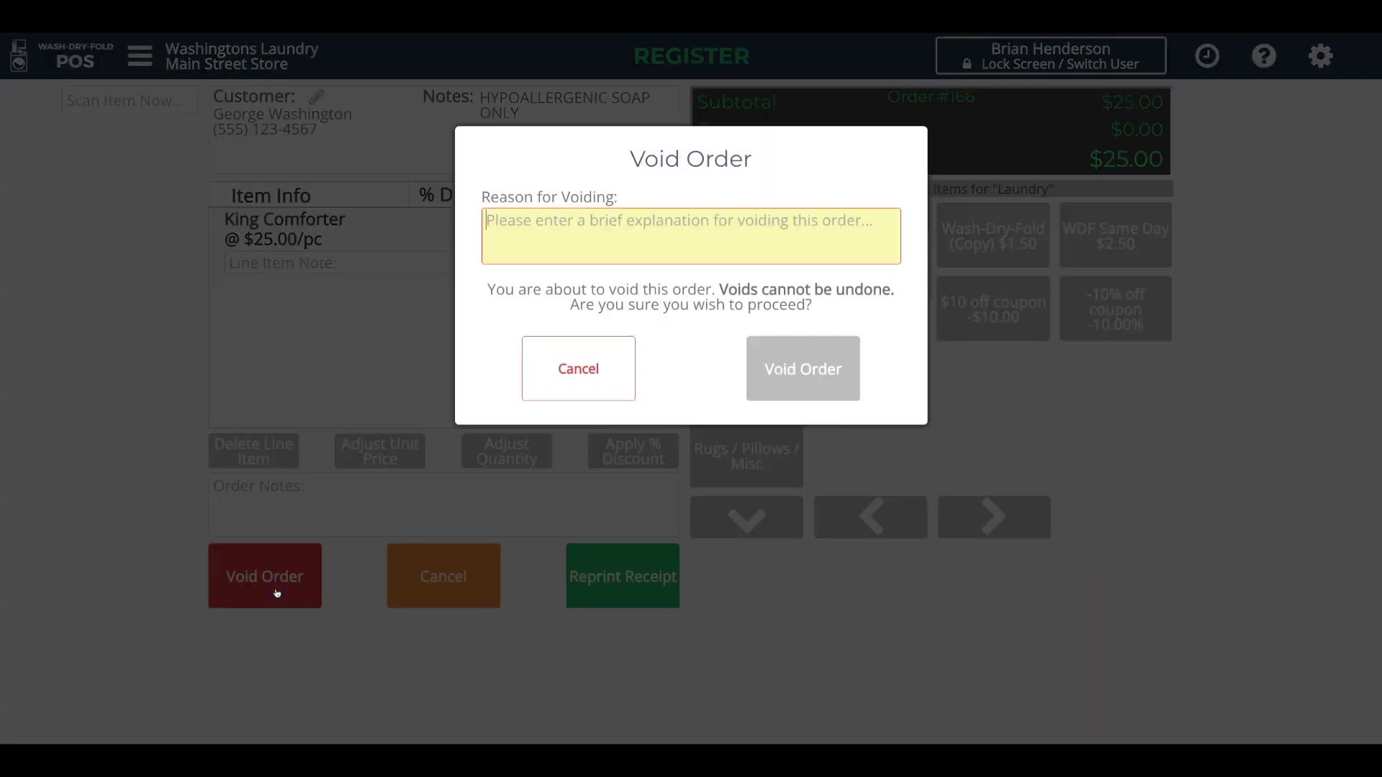
pyautogui.click(570, 245)
pyautogui.write('Demo')
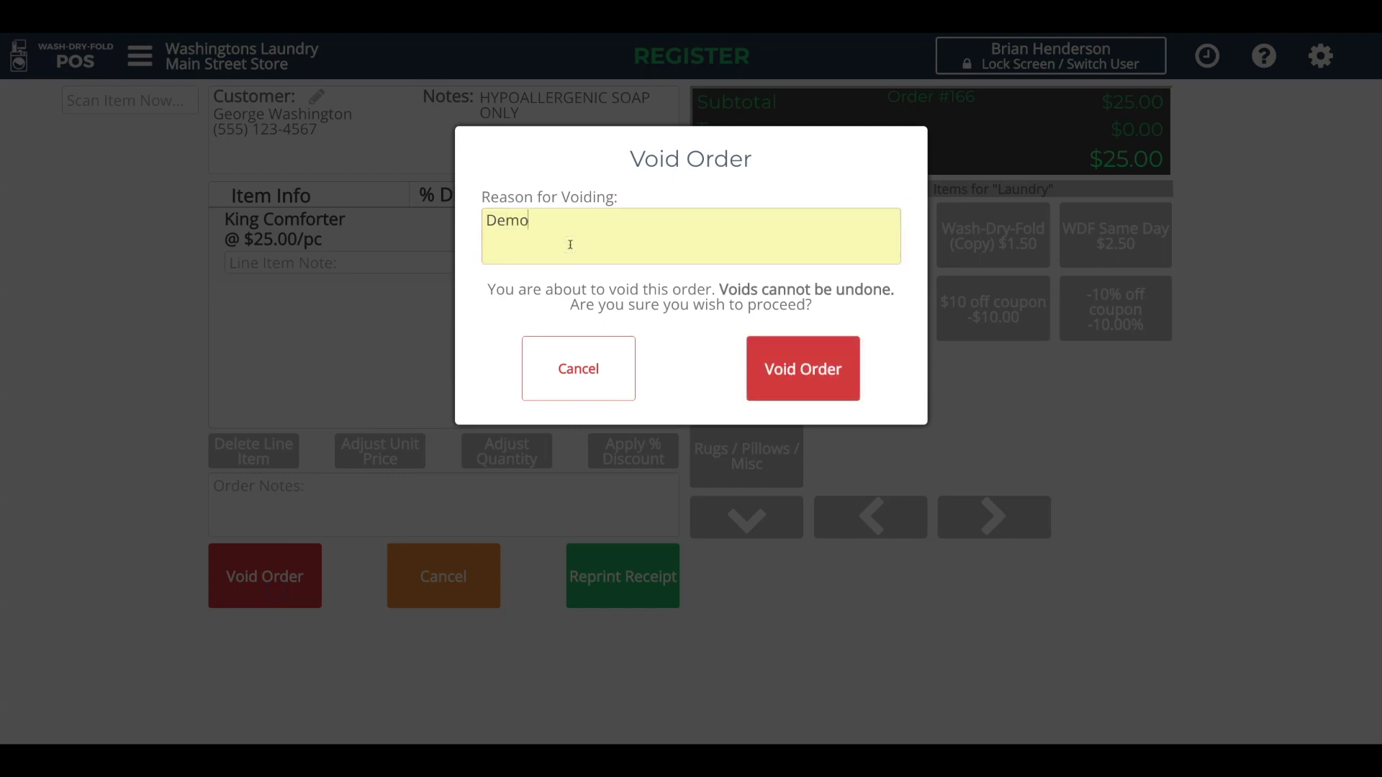
pyautogui.write(' for video')
pyautogui.click(781, 384)
pyautogui.click(713, 443)
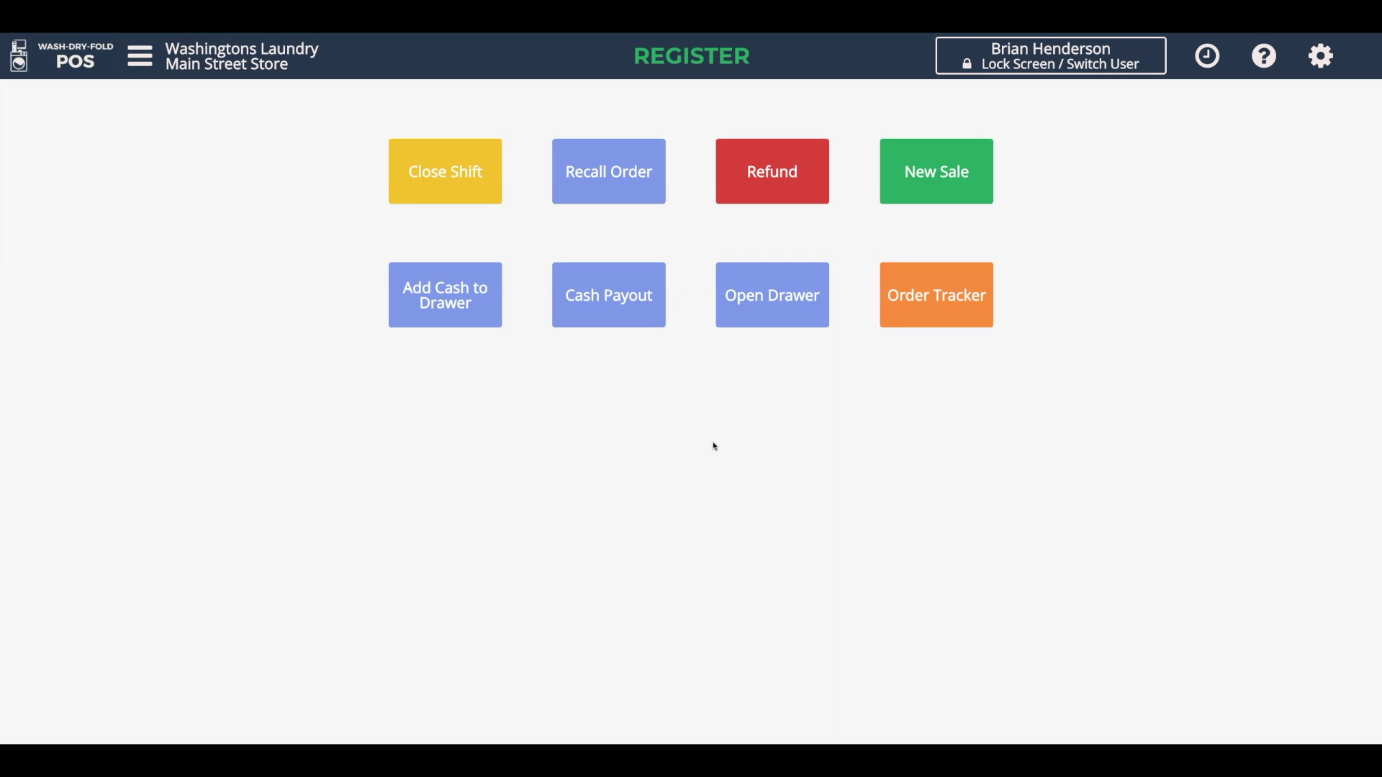
# - Start a refund, search for the customer by name, and continue with that customer selected
pyautogui.click(770, 184)
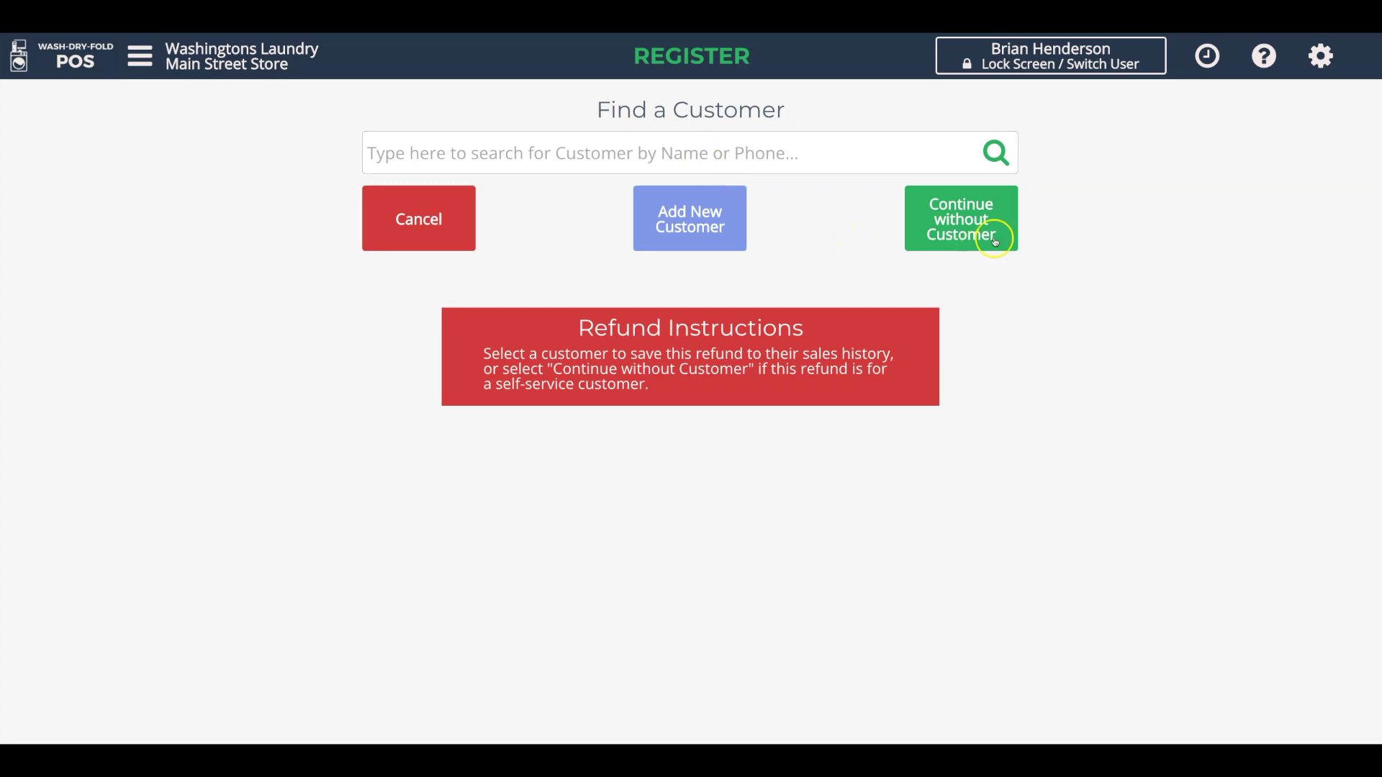
pyautogui.click(795, 147)
pyautogui.write('w')
pyautogui.press('BackSpace')
pyautogui.write('george w')
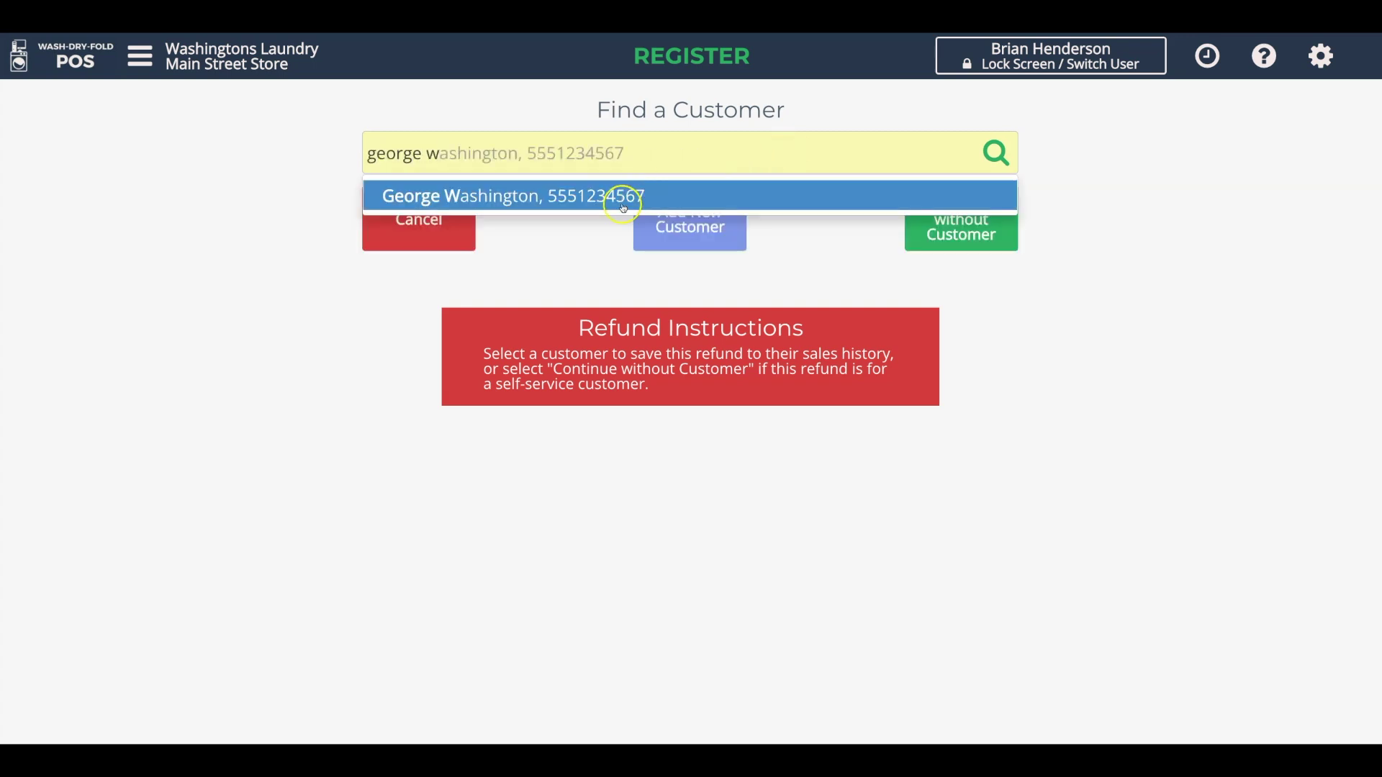
pyautogui.click(619, 197)
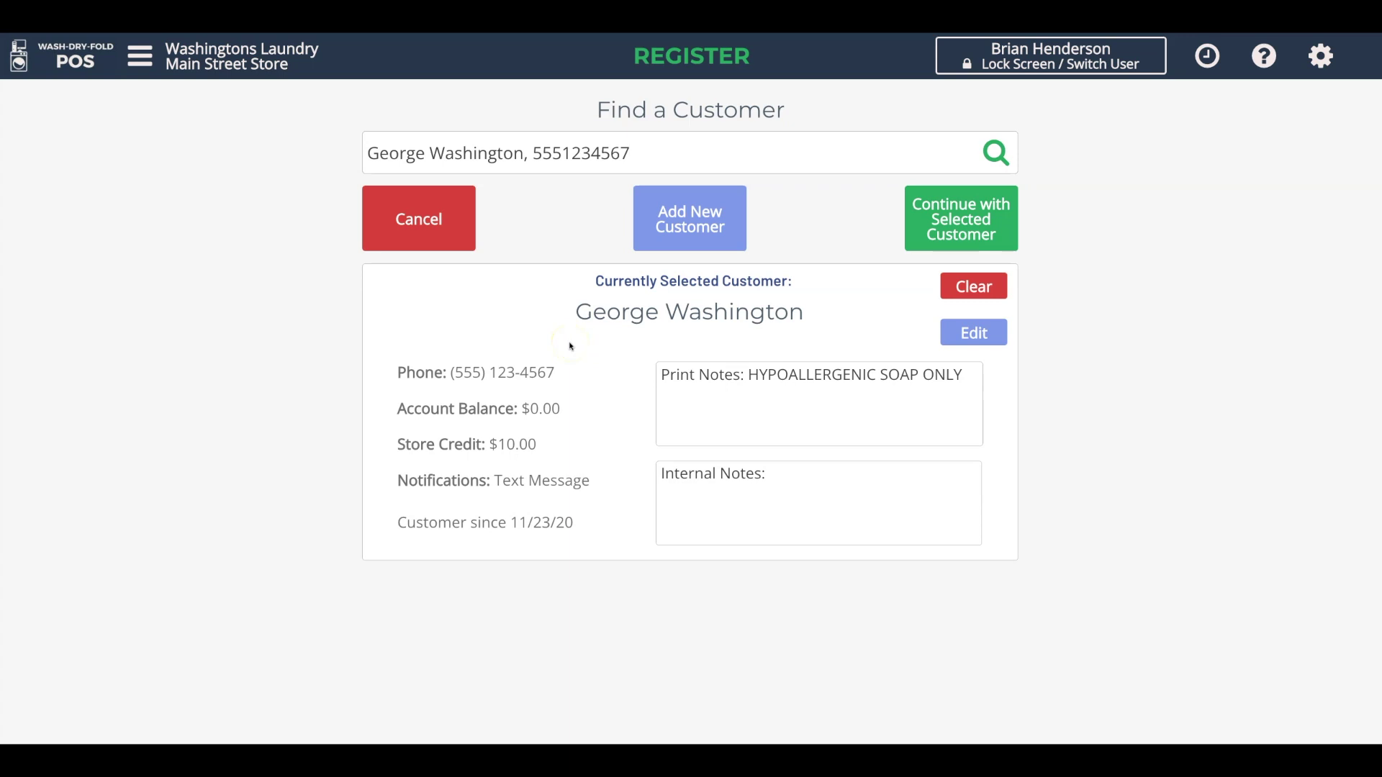
pyautogui.click(960, 214)
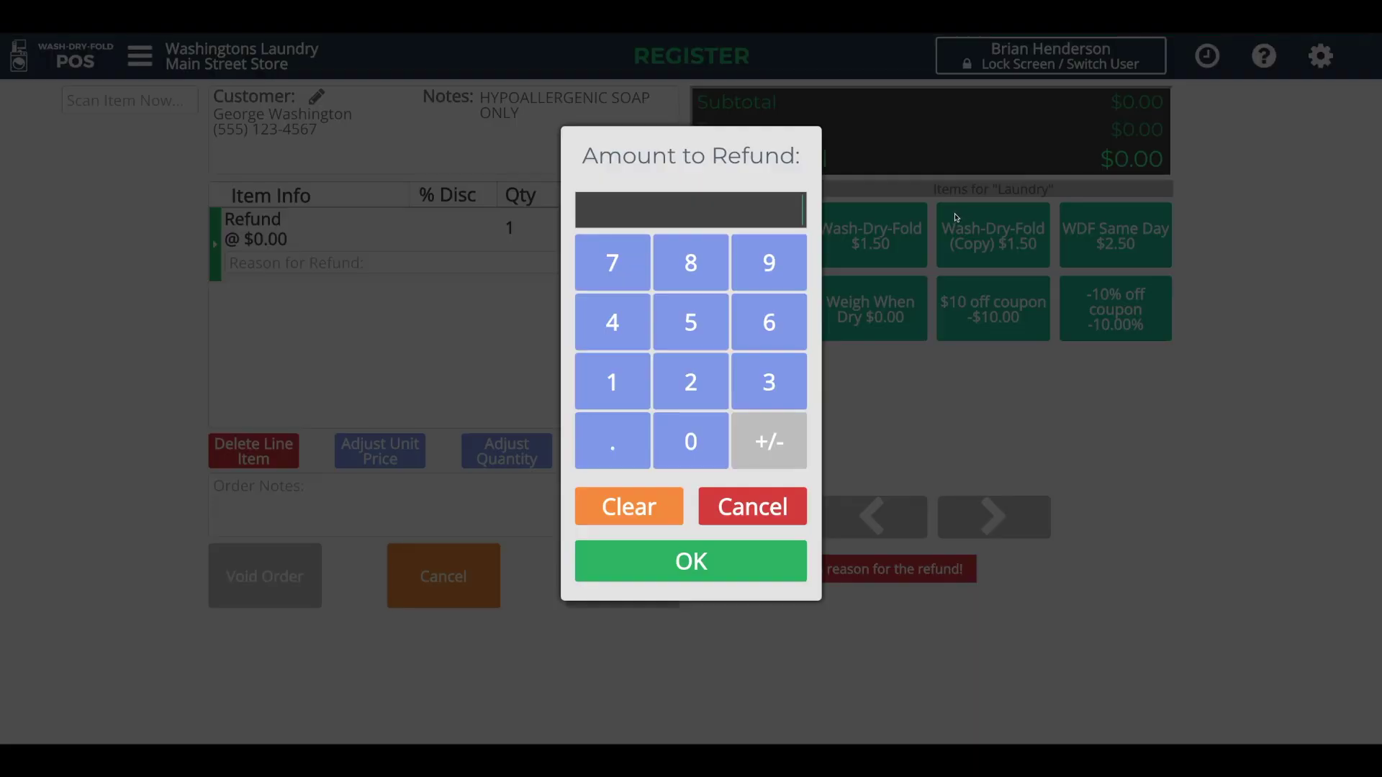
# - Set the refund amount to $20.00 and enter "Demo for video" as the reason for the refund
pyautogui.click(689, 382)
pyautogui.click(689, 446)
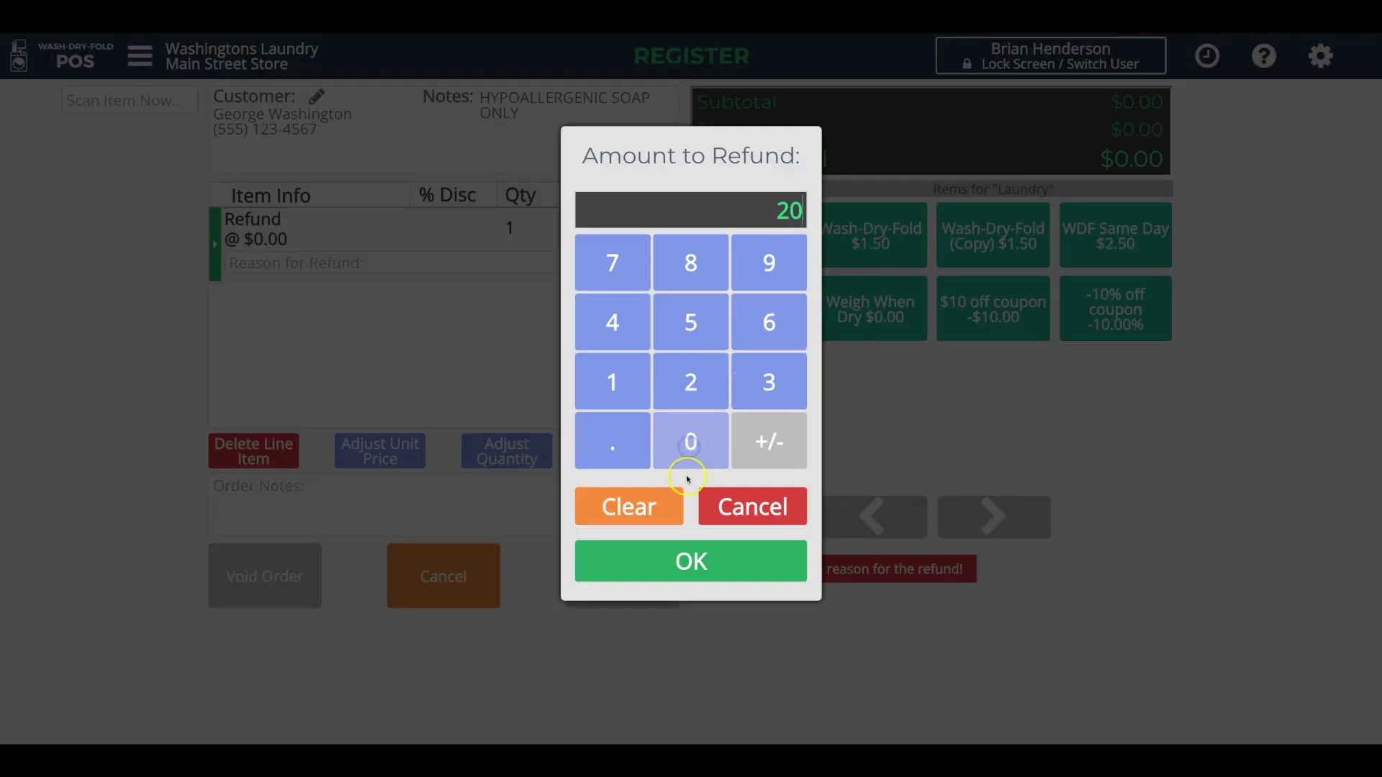
pyautogui.click(687, 555)
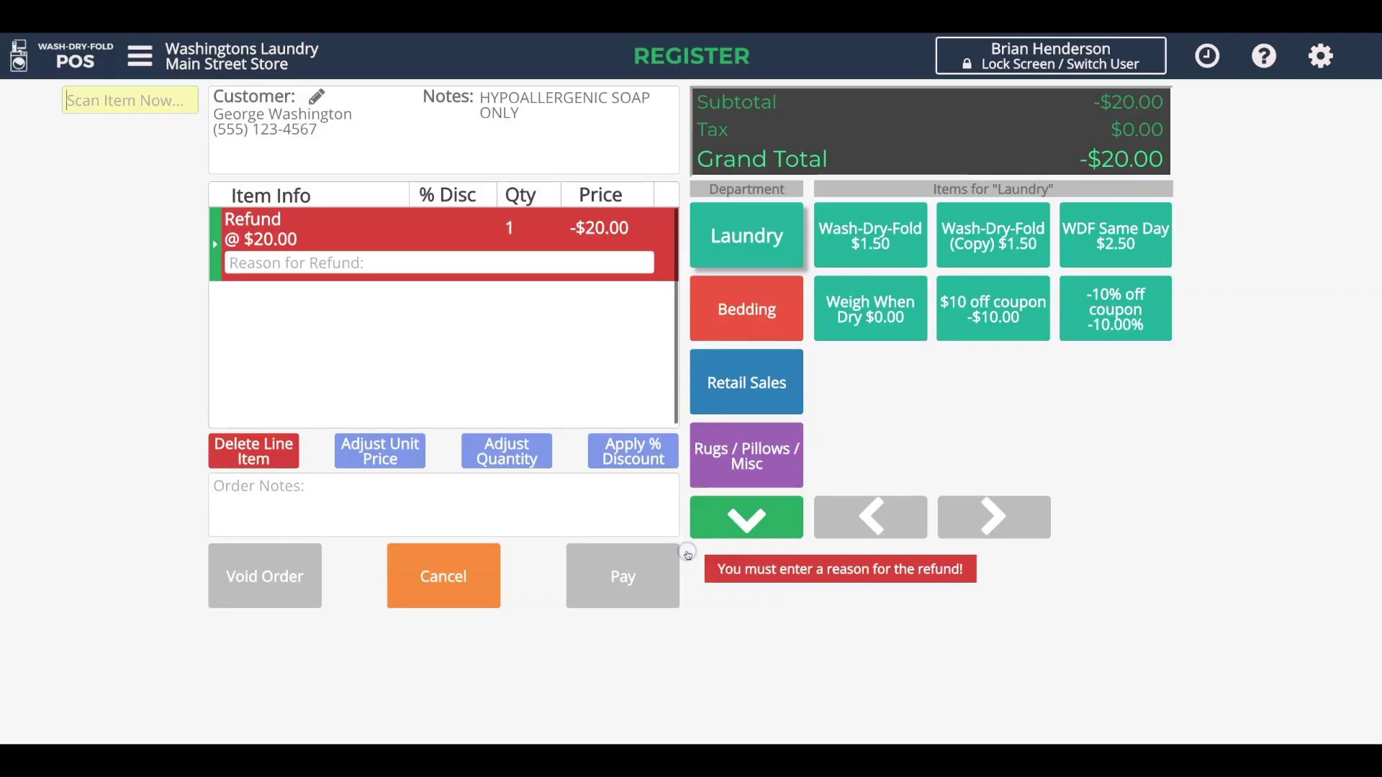
pyautogui.click(353, 262)
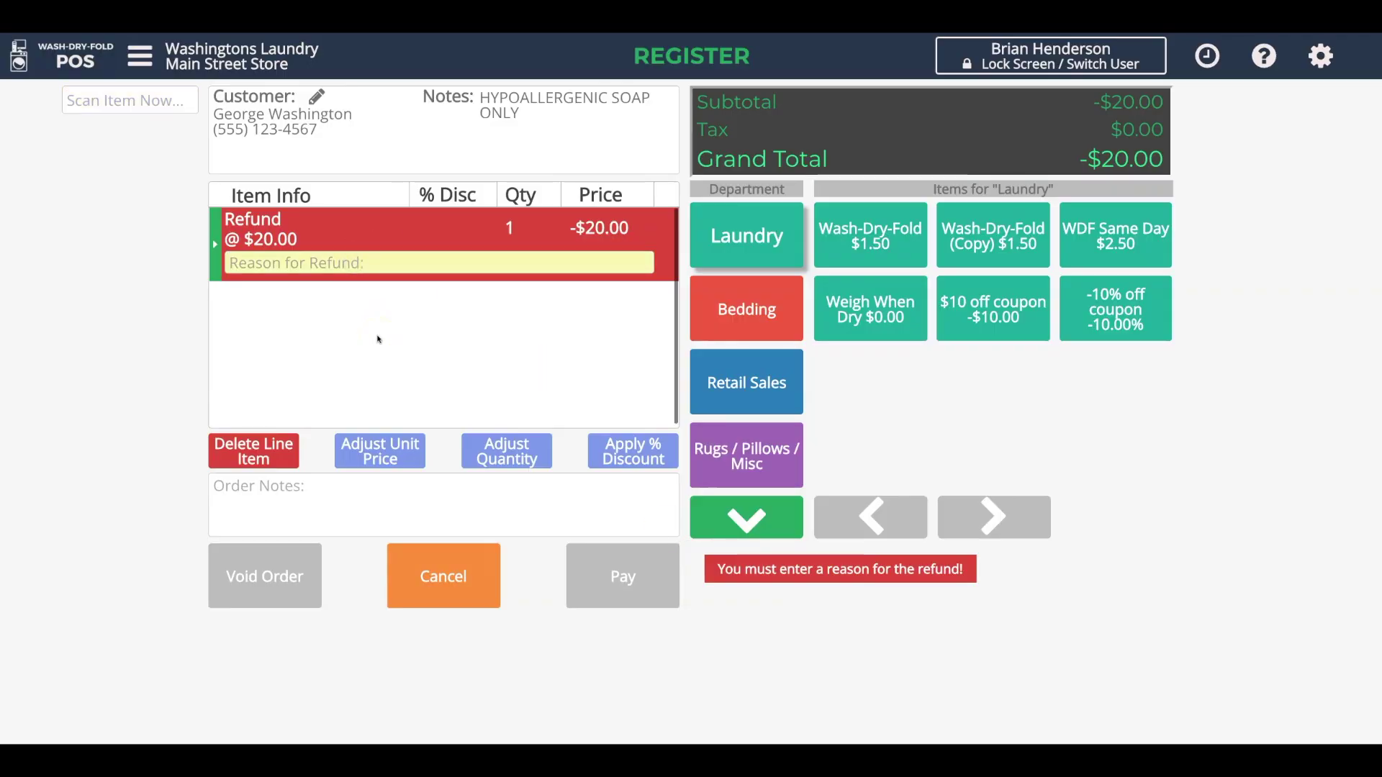
pyautogui.write('Dem')
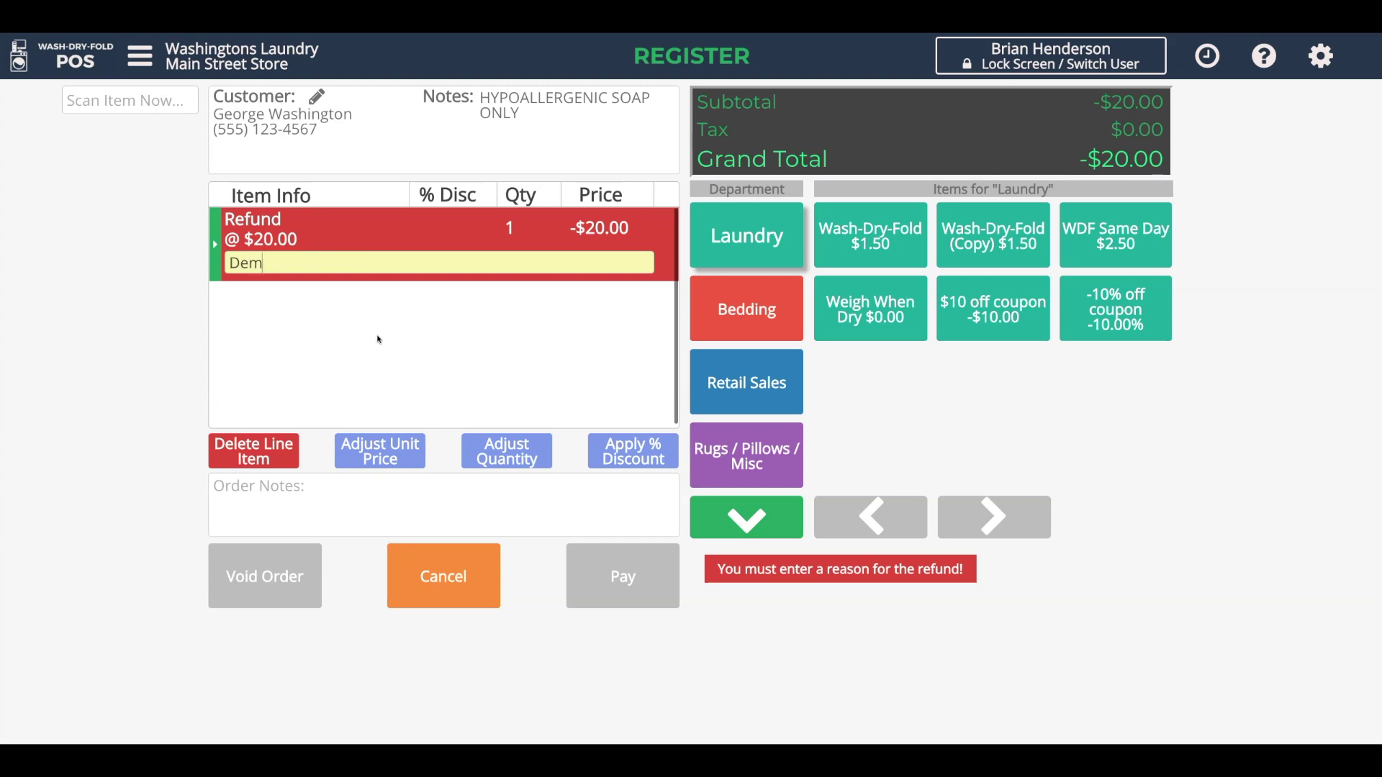
pyautogui.write('o for video')
pyautogui.press('Return')
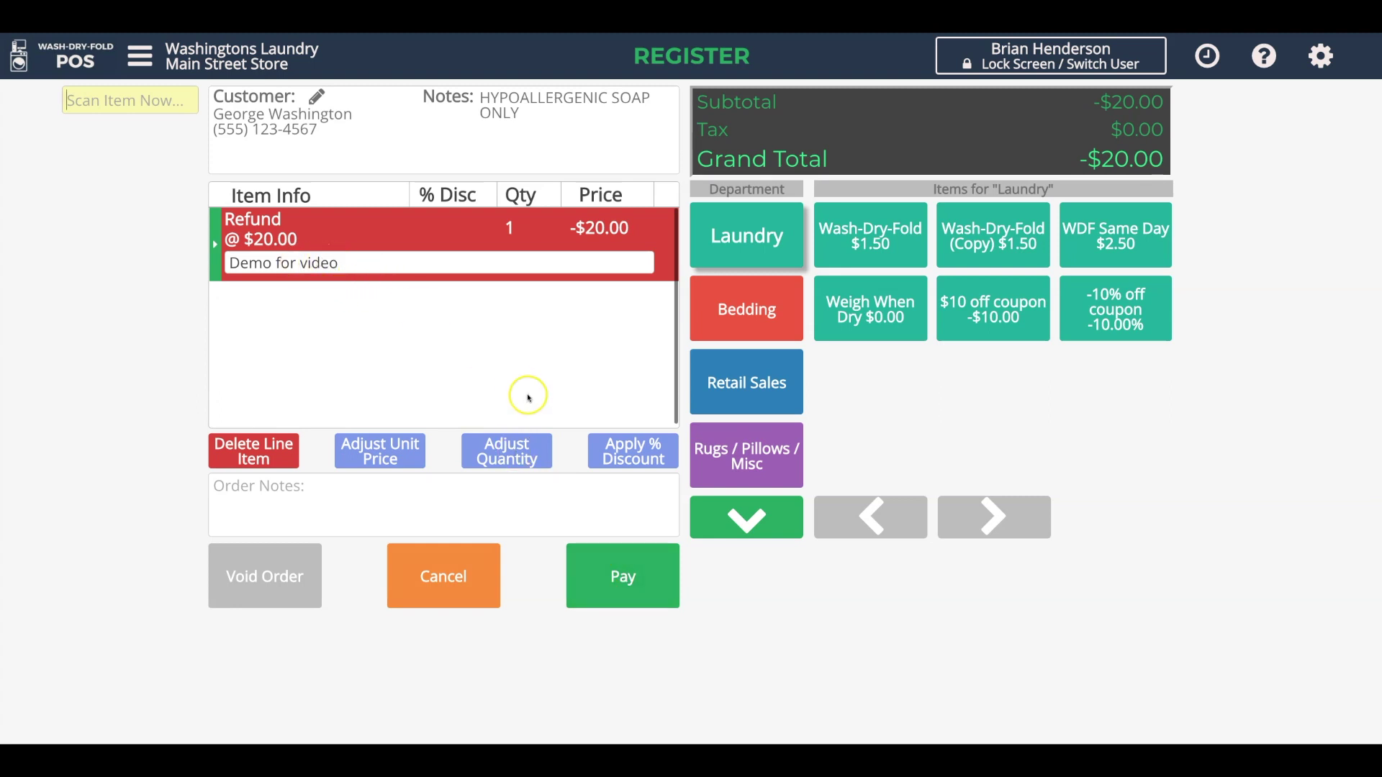
# - Issue the full $20.00 refund as store credit and skip printing the receipt
pyautogui.click(605, 592)
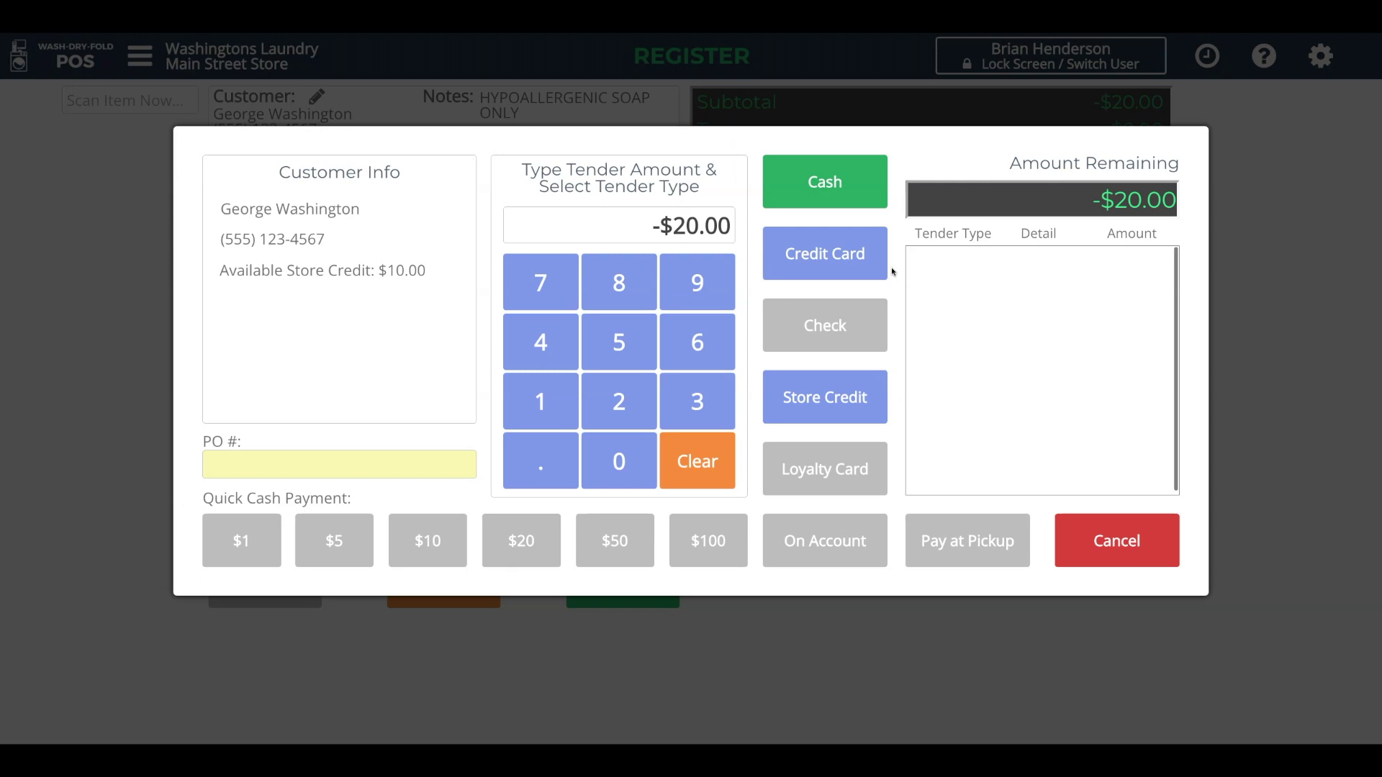
pyautogui.click(847, 406)
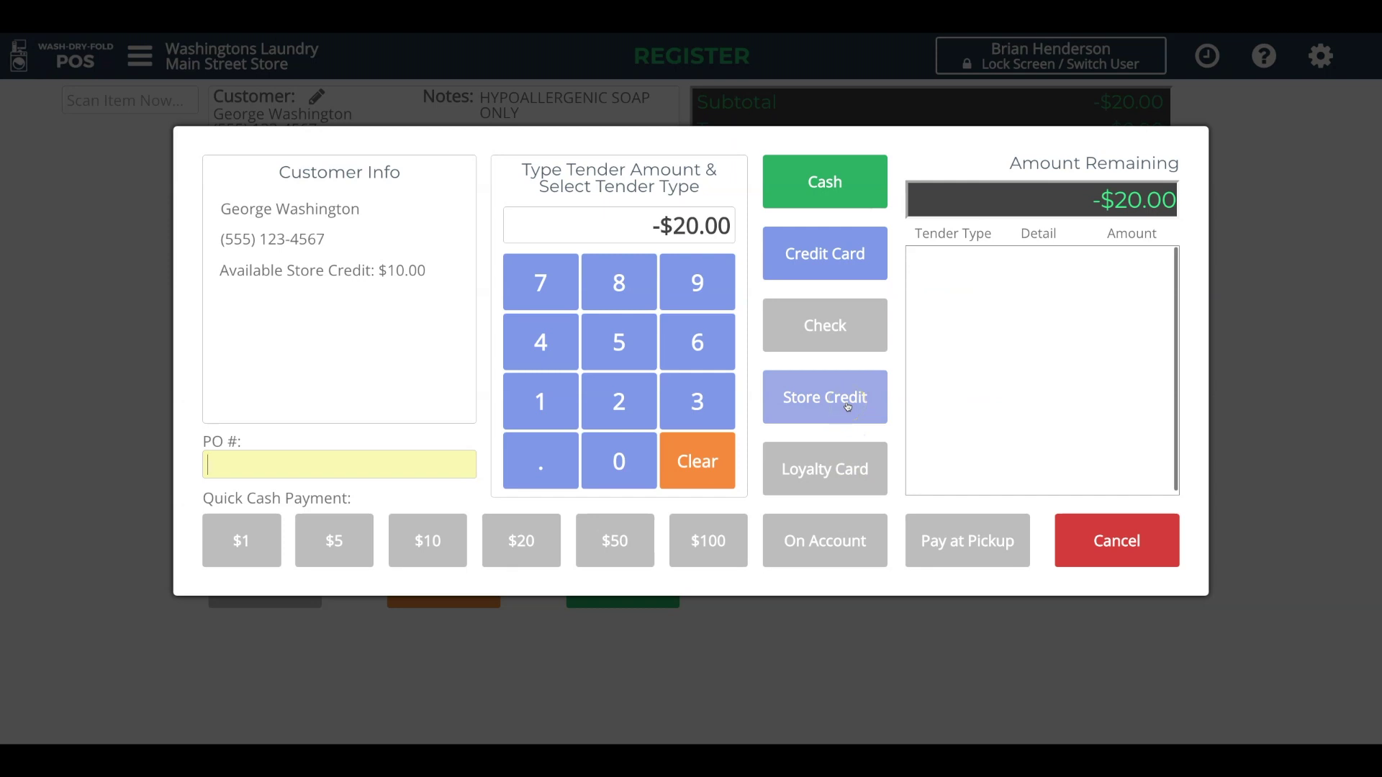
pyautogui.moveTo(388, 273); pyautogui.dragTo(434, 273)
pyautogui.click(435, 273)
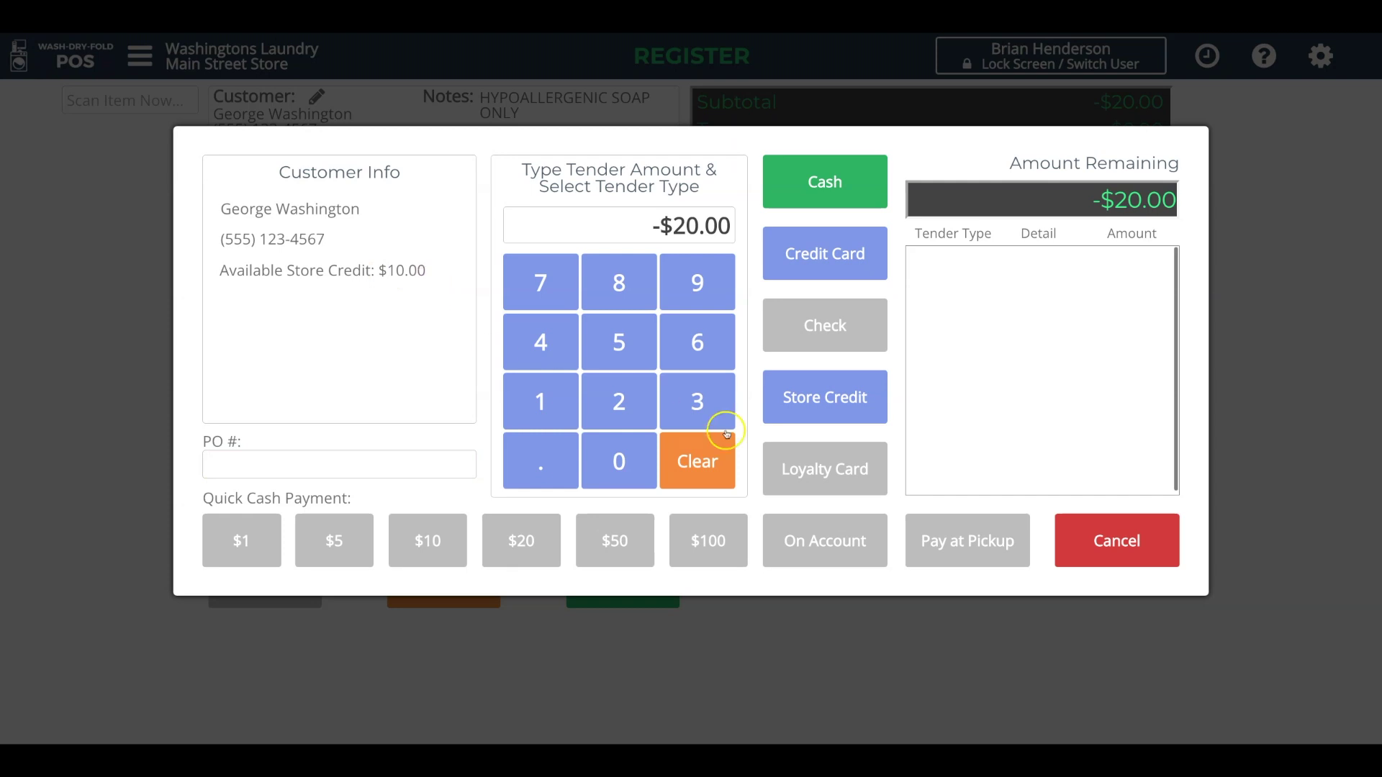
pyautogui.click(842, 398)
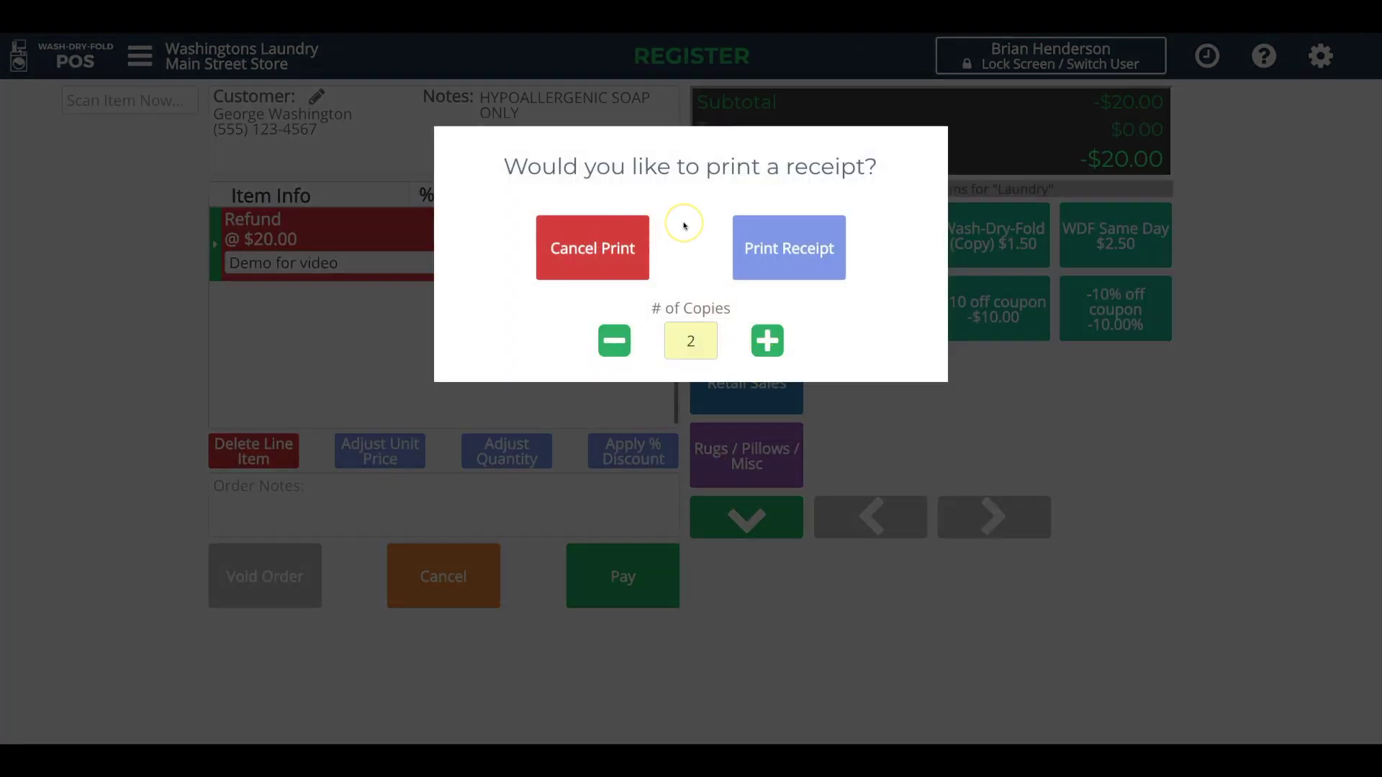
pyautogui.click(602, 227)
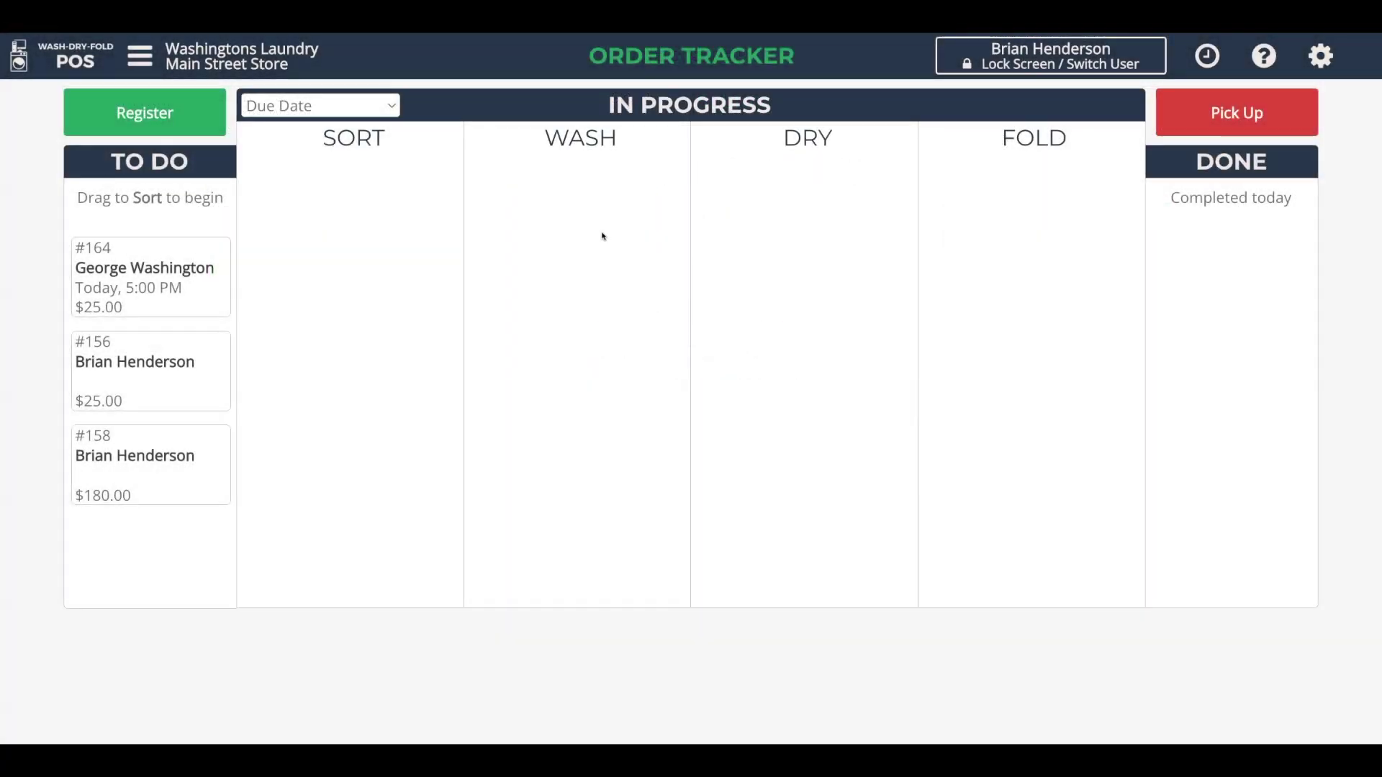
# - Return from the order tracker to the register and unlock it with the employee PIN
pyautogui.click(477, 257)
pyautogui.click(187, 119)
pyautogui.write('••••')
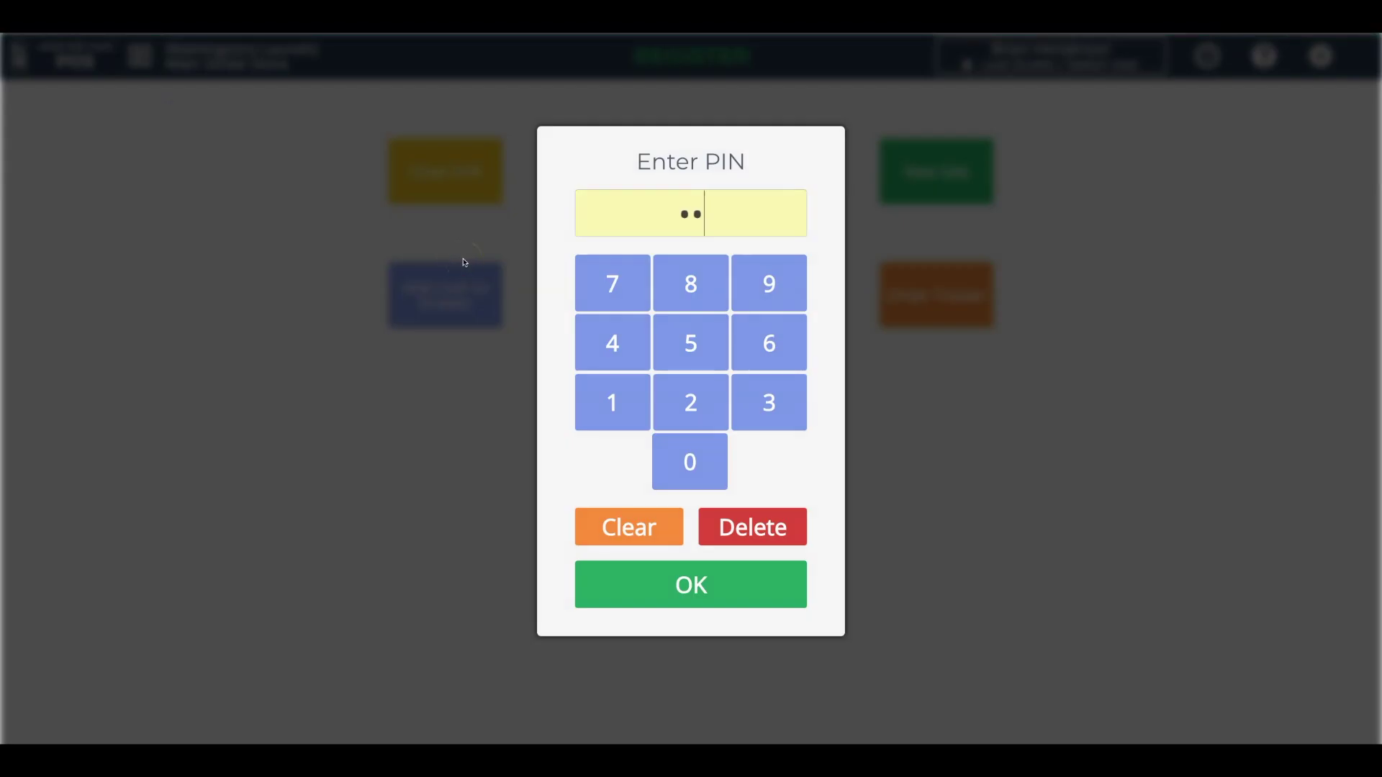
pyautogui.press('Return')
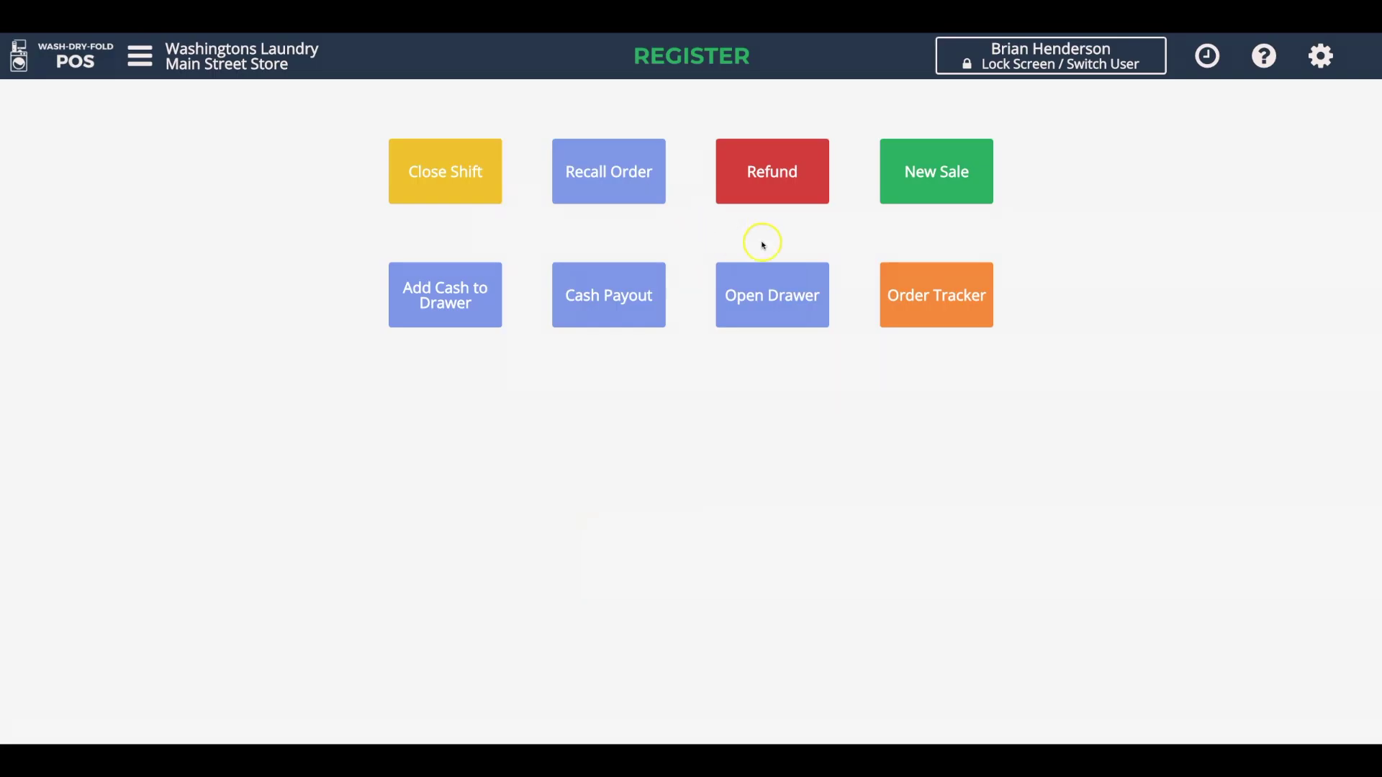
# - Start a new sale for the refunded customer, checking the store credit balance before continuing
pyautogui.click(965, 173)
pyautogui.write('george w')
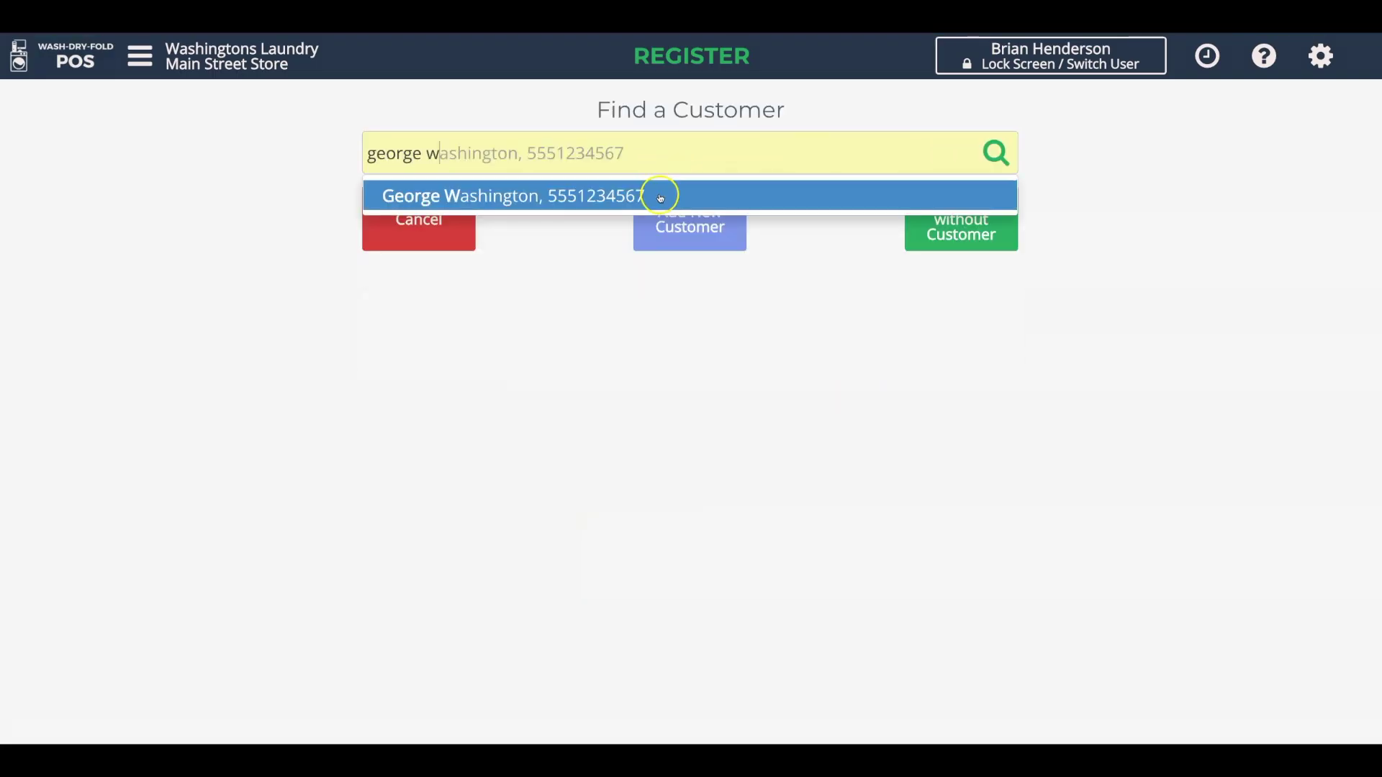
pyautogui.click(660, 197)
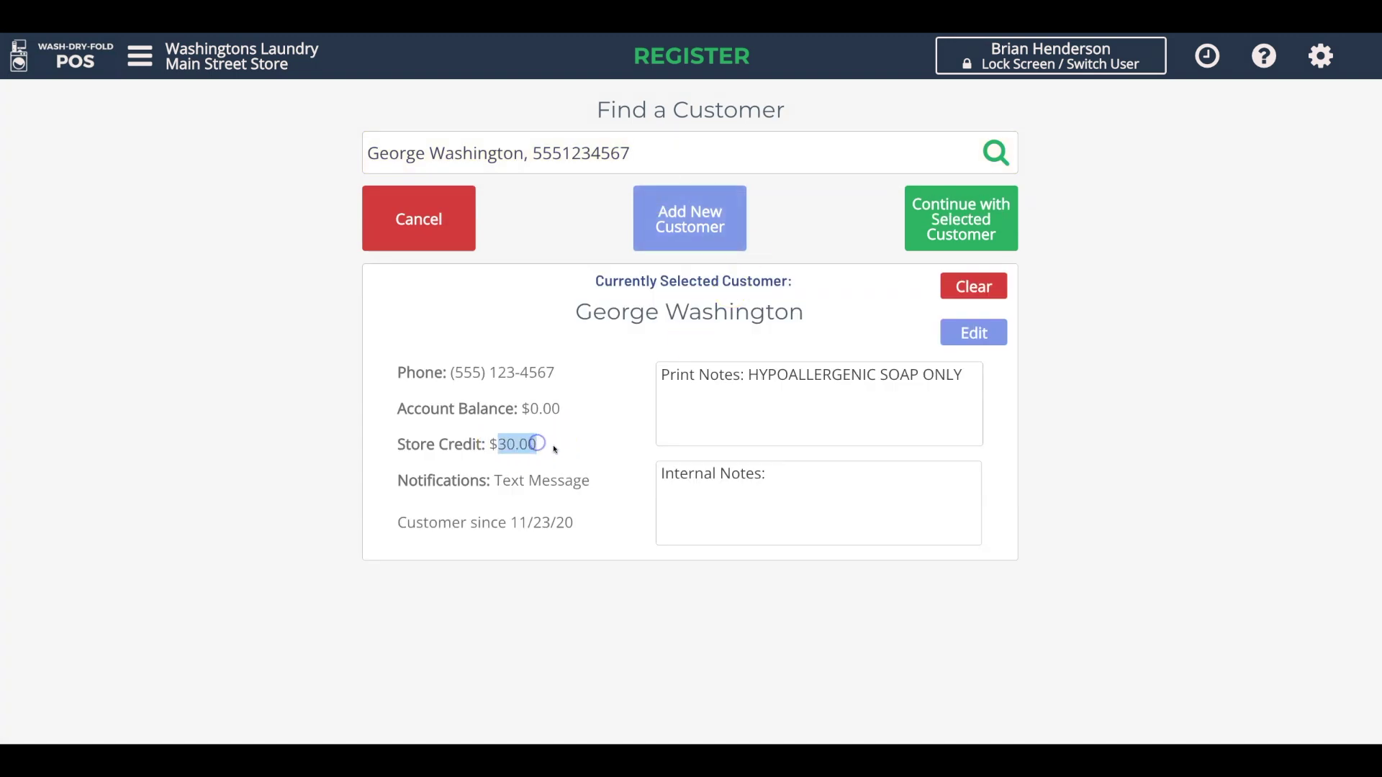
pyautogui.click(944, 221)
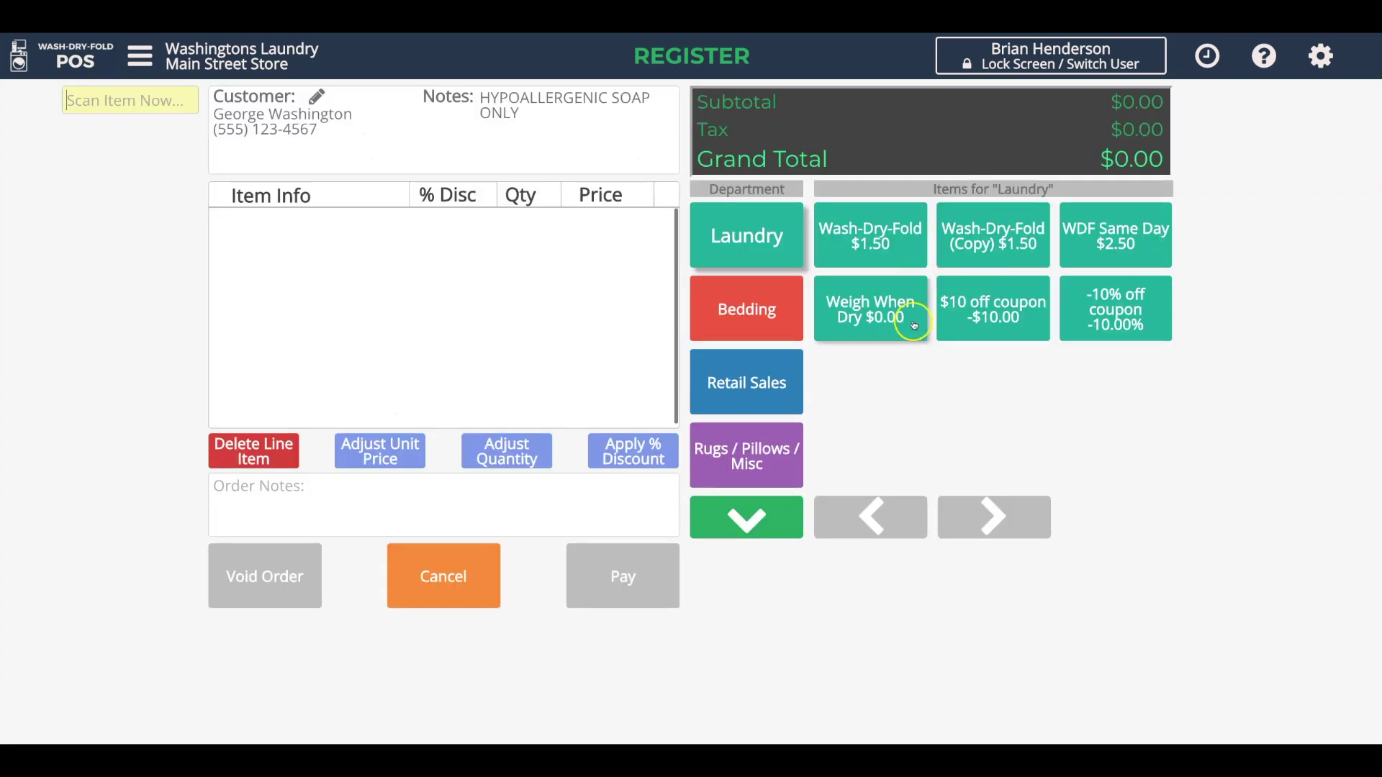
# - Add one King Comforter and one Queen / Full Comforter from the Bedding department to the sale
pyautogui.click(771, 323)
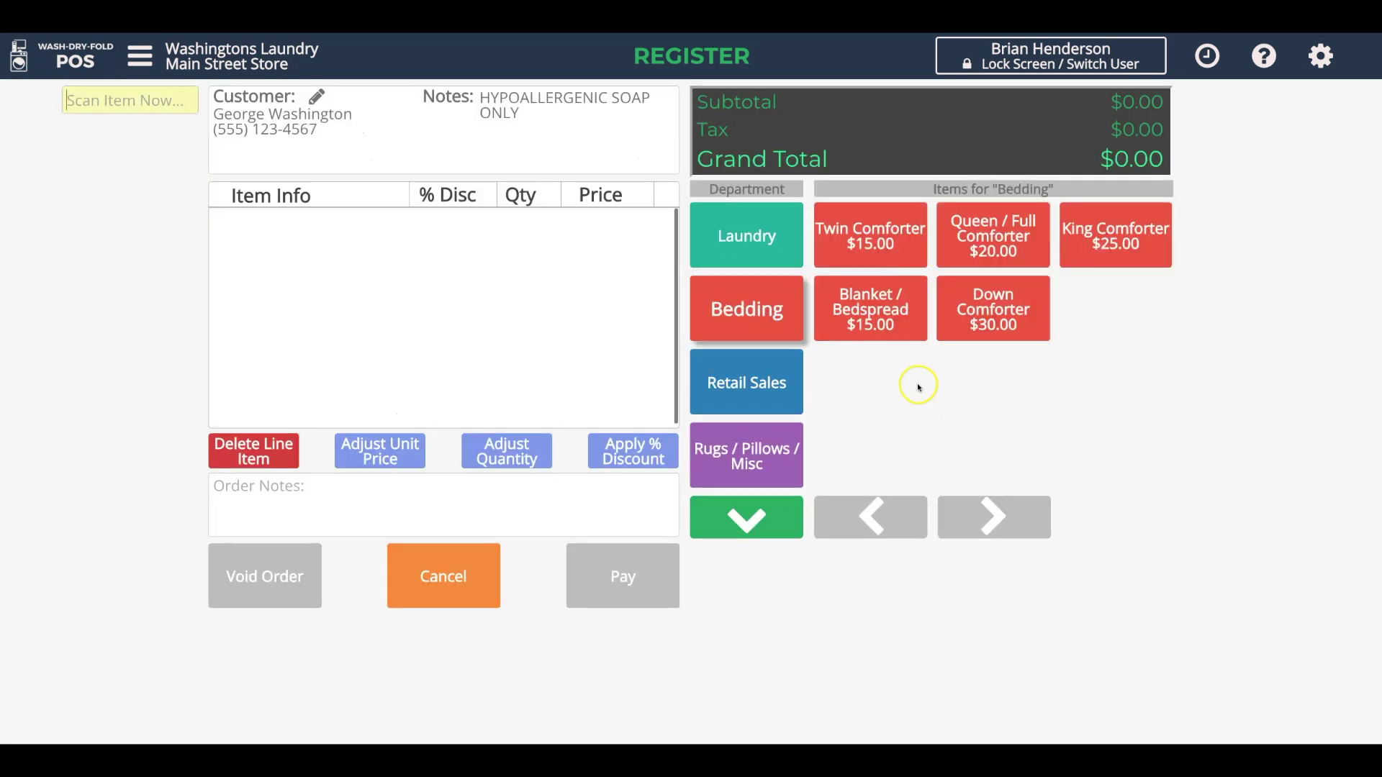
pyautogui.click(1135, 227)
pyautogui.click(1021, 232)
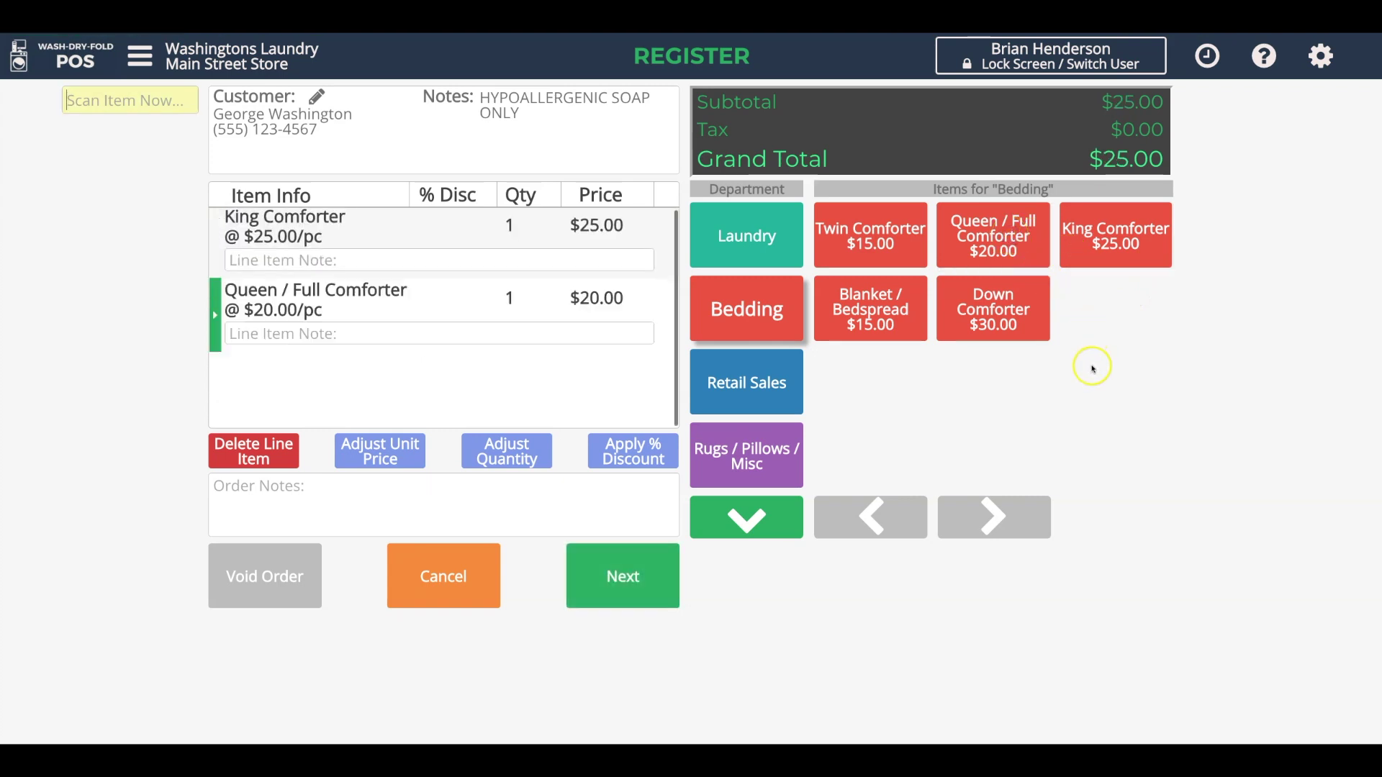
# - Set the order's due date to Thursday, 11/18/21 at 5:00 pm and save it
pyautogui.click(626, 596)
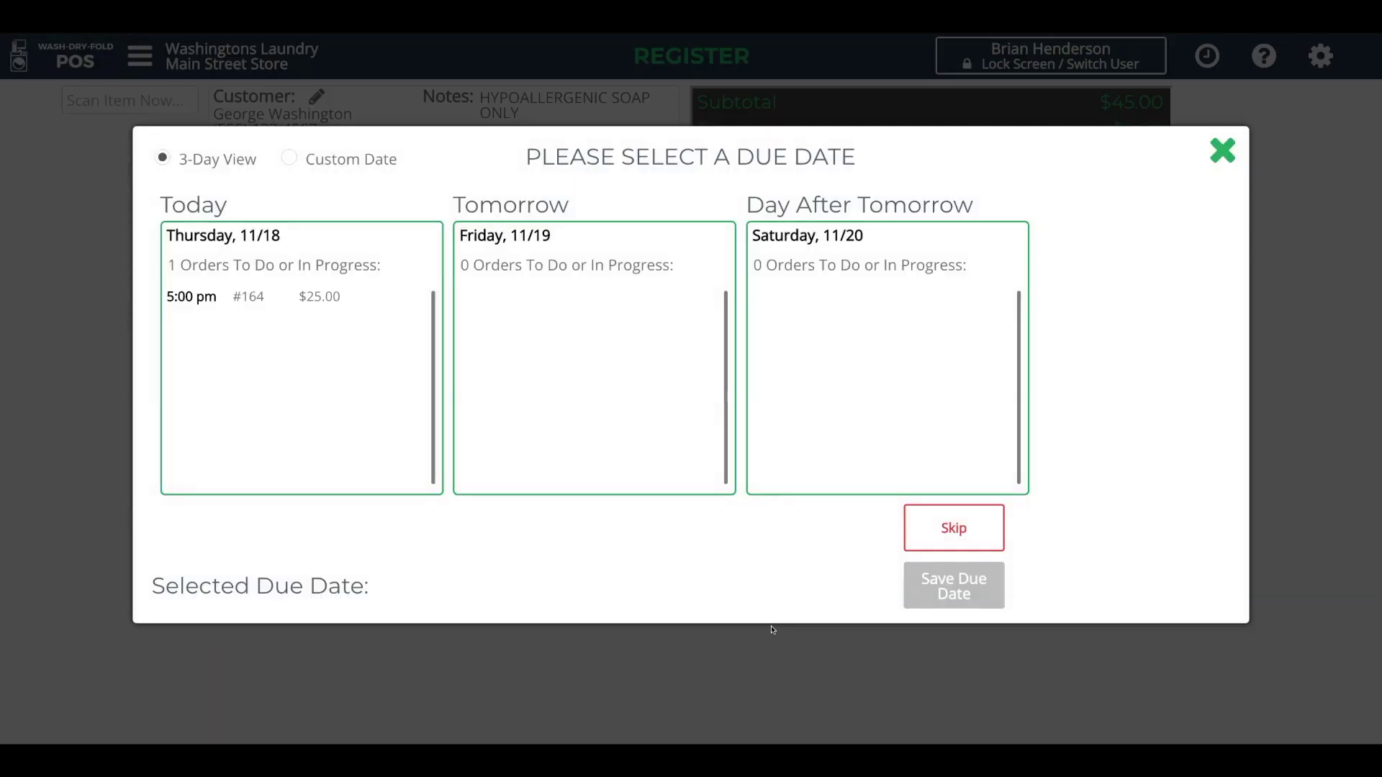
pyautogui.click(353, 456)
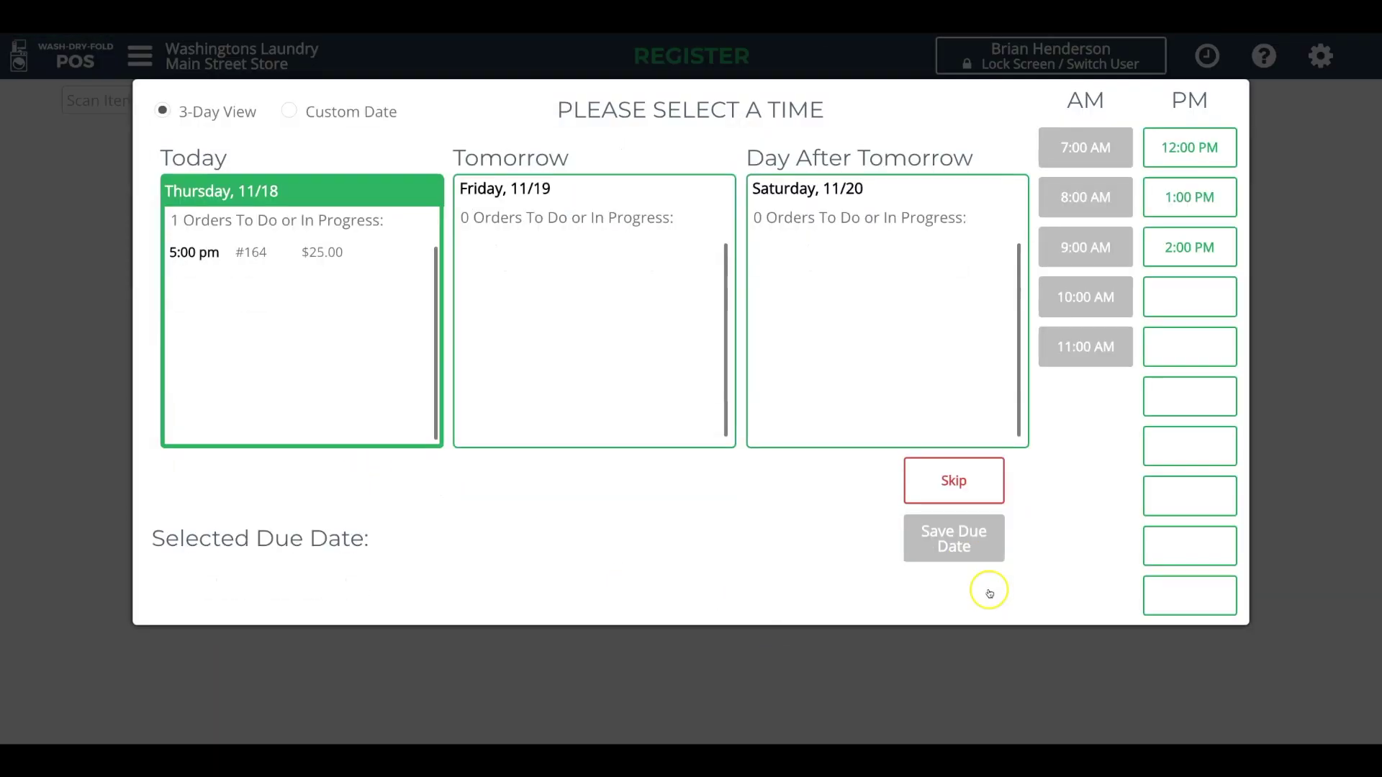
pyautogui.click(1189, 396)
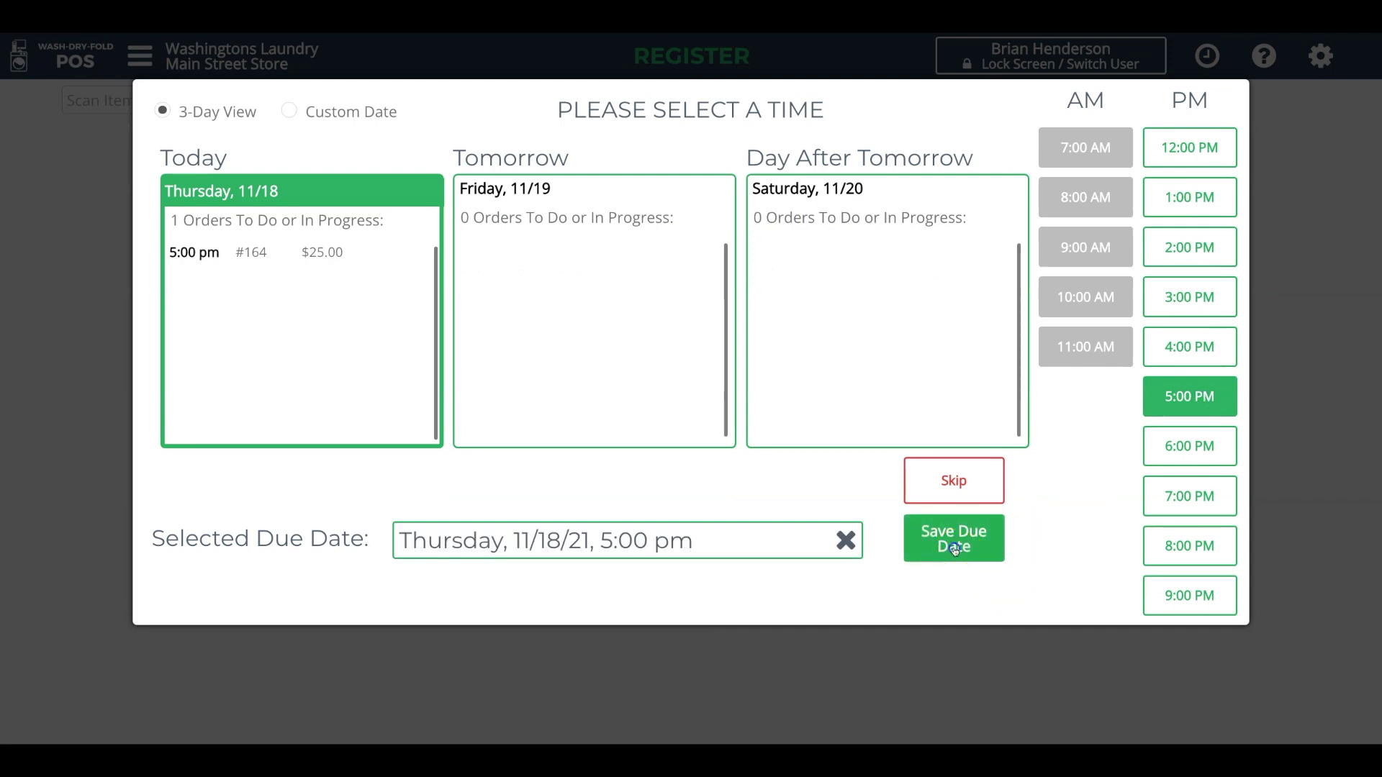
pyautogui.click(955, 549)
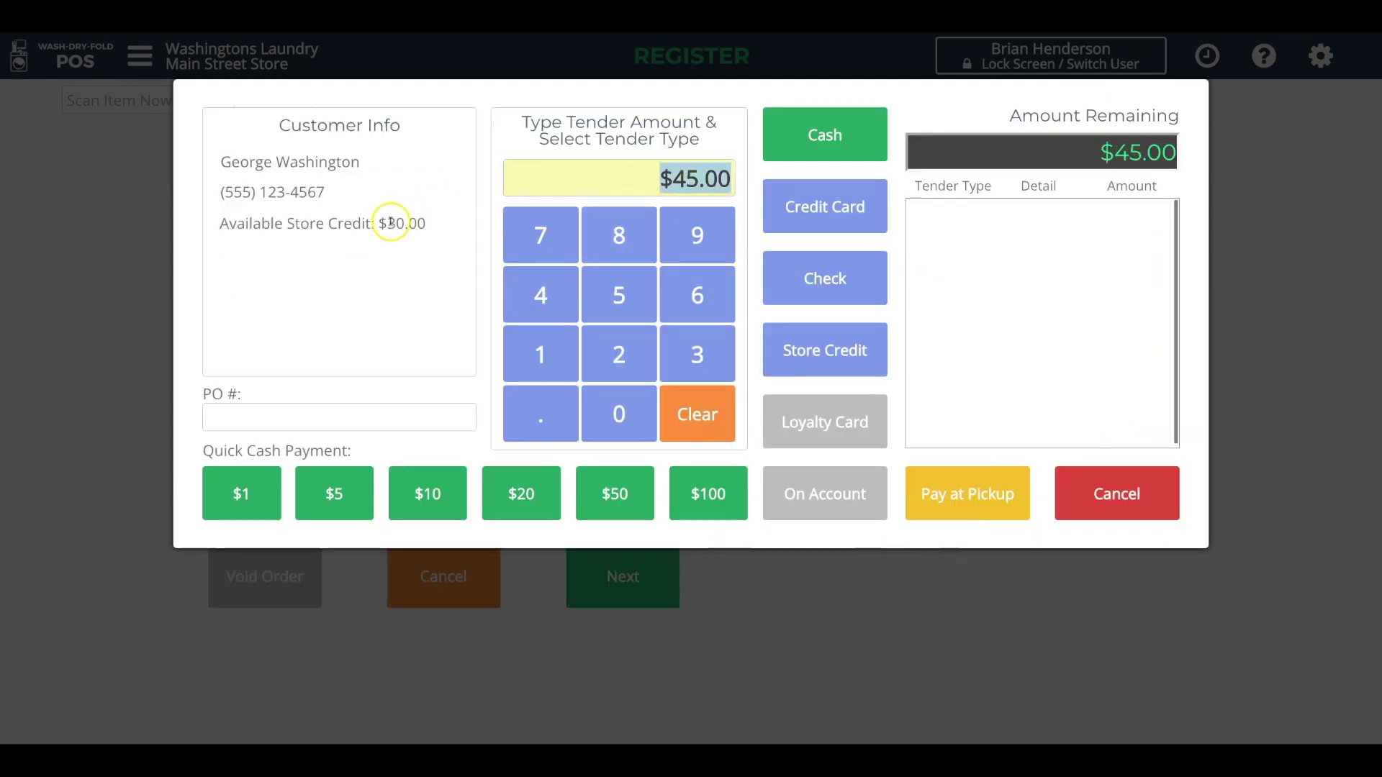
# - Pay $30.00 of the sale with store credit and the remaining $15.00 in cash, without printing a receipt
pyautogui.click(429, 223)
pyautogui.doubleClick(429, 224)
pyautogui.click(430, 226)
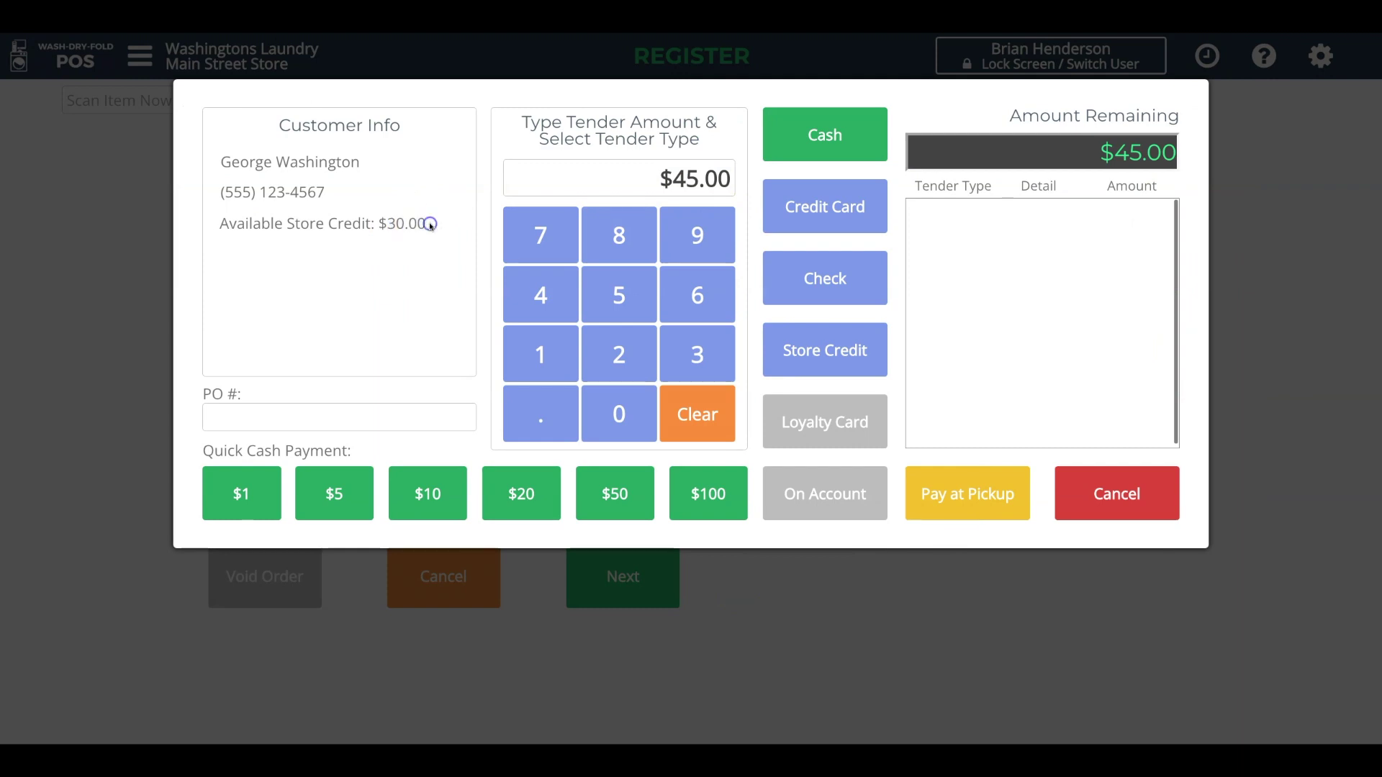
pyautogui.click(828, 351)
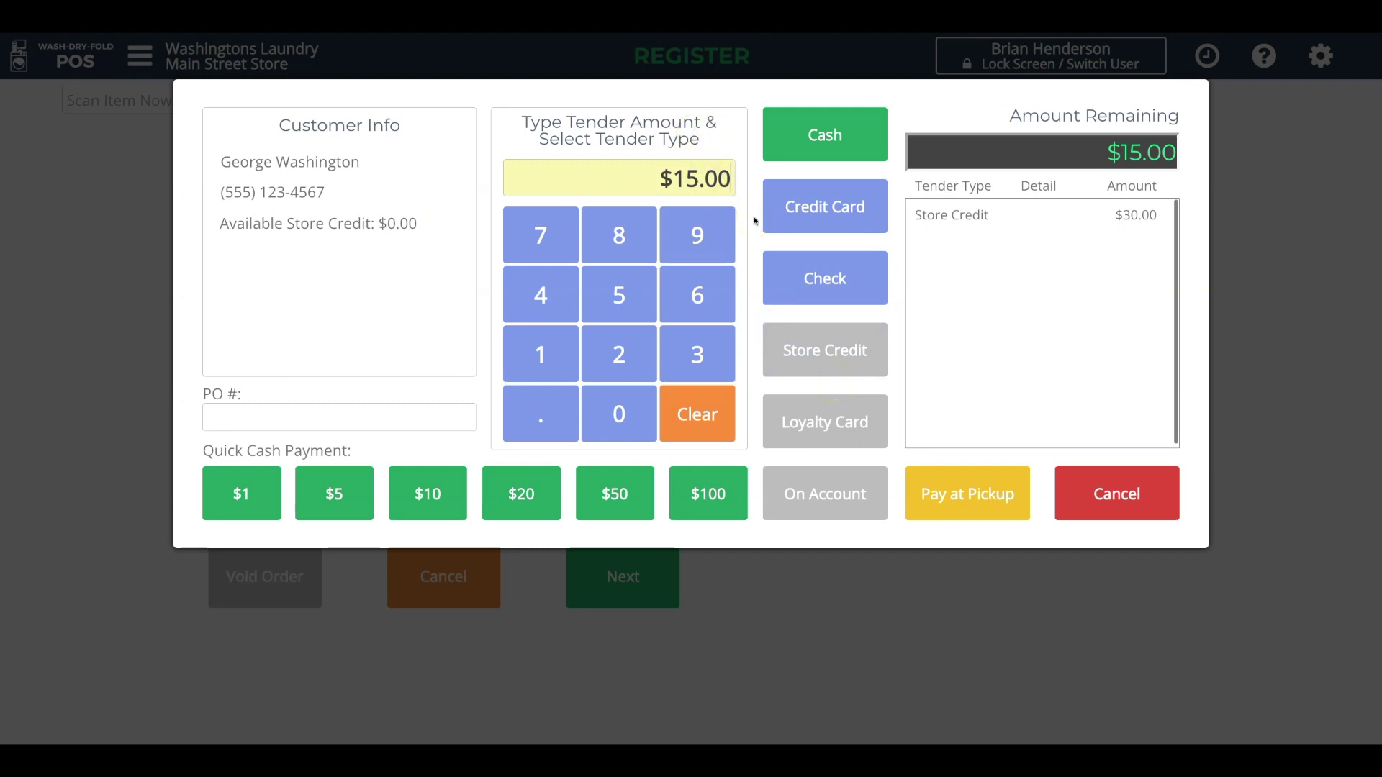
pyautogui.click(876, 136)
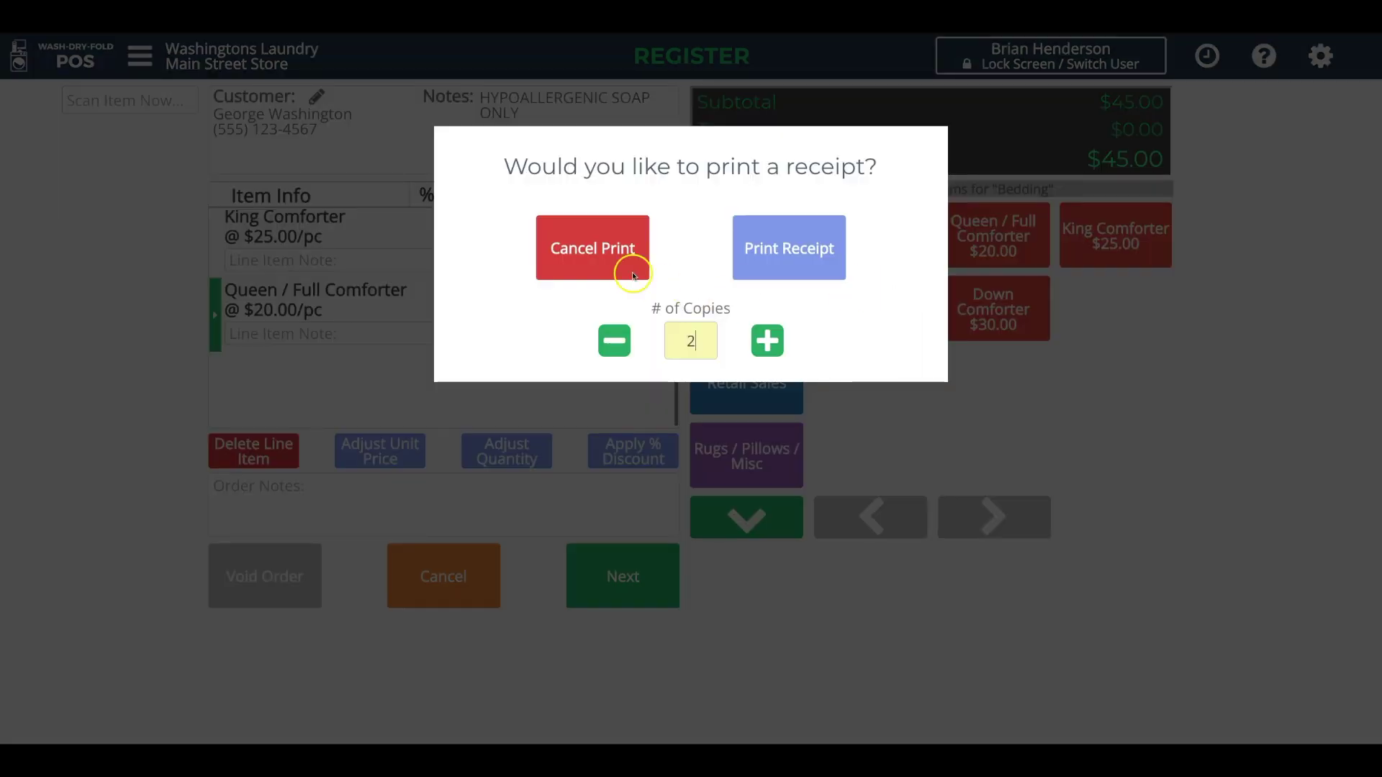
pyautogui.click(615, 262)
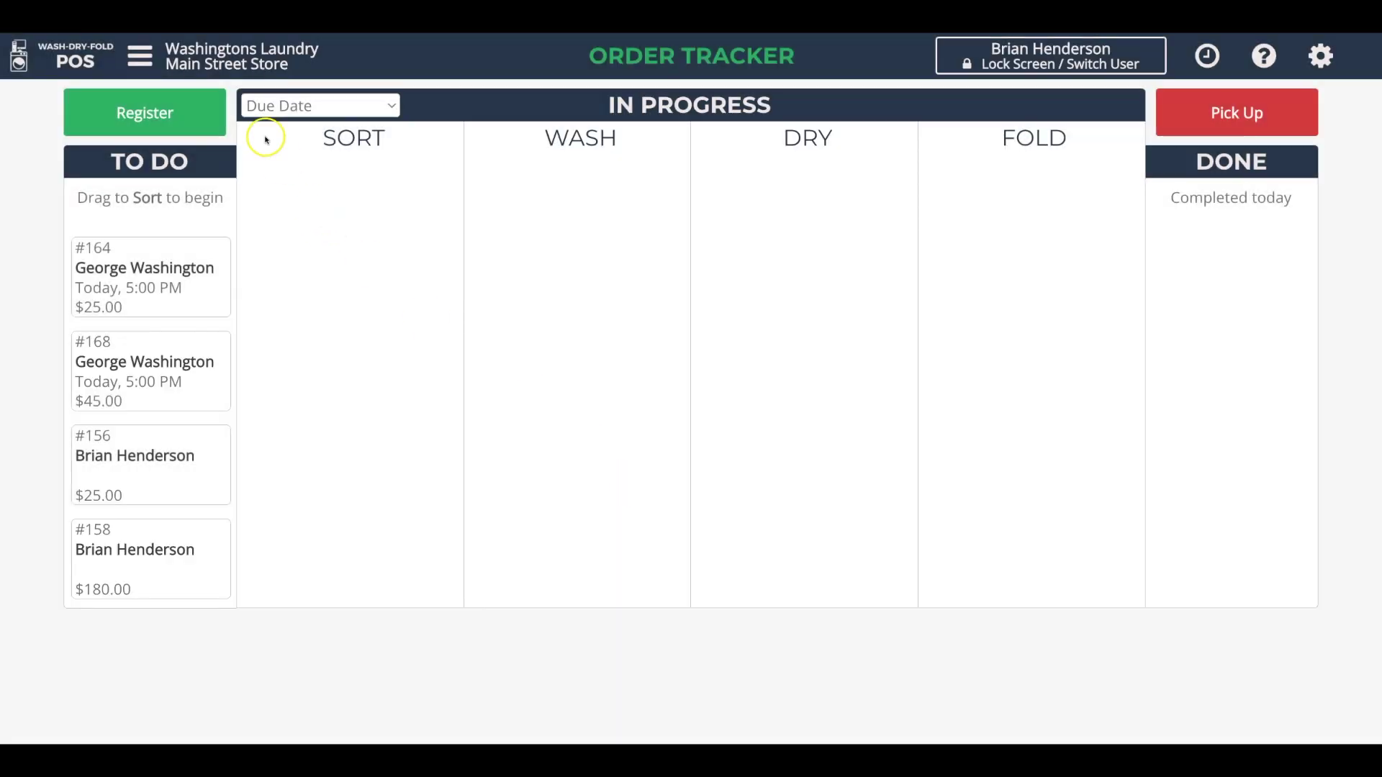
# - Open the reports and display the Financial Summary for all stores
pyautogui.click(142, 63)
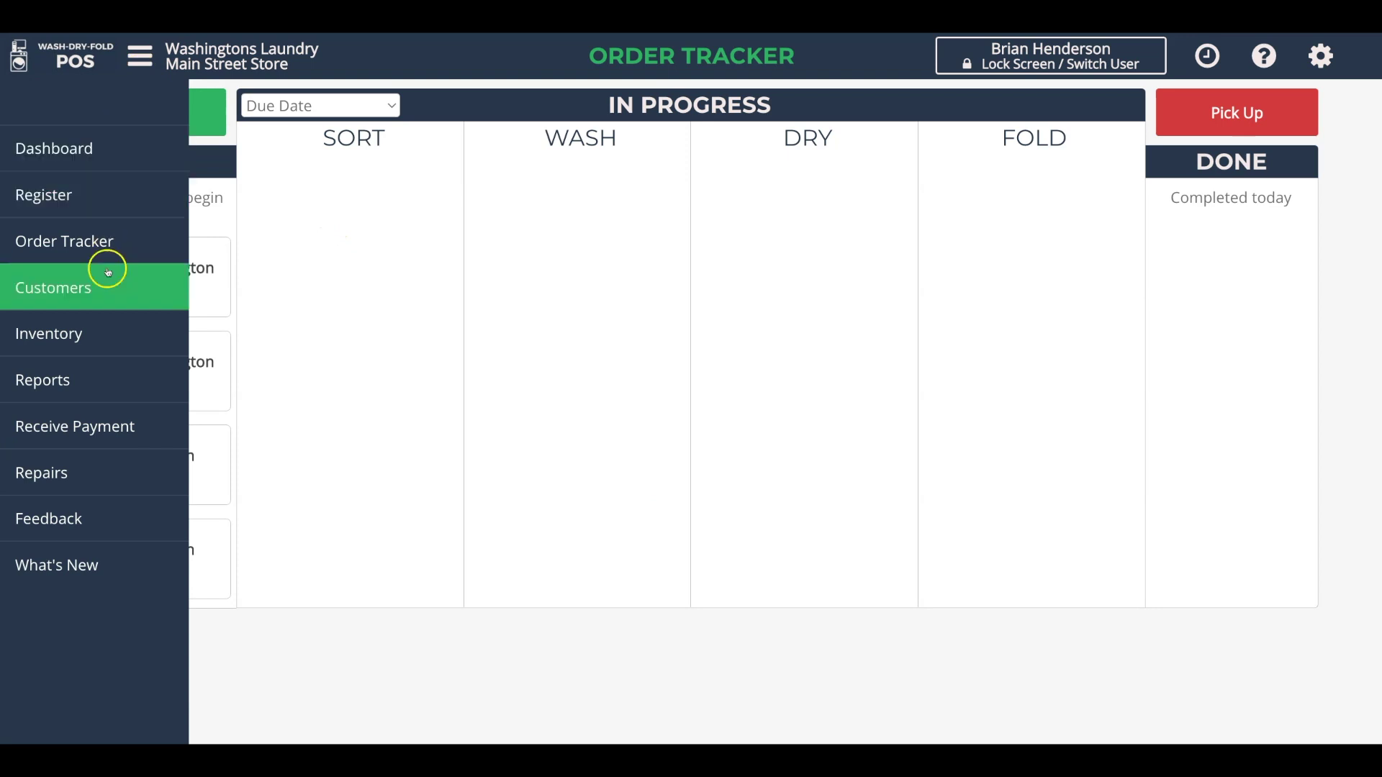
pyautogui.click(91, 371)
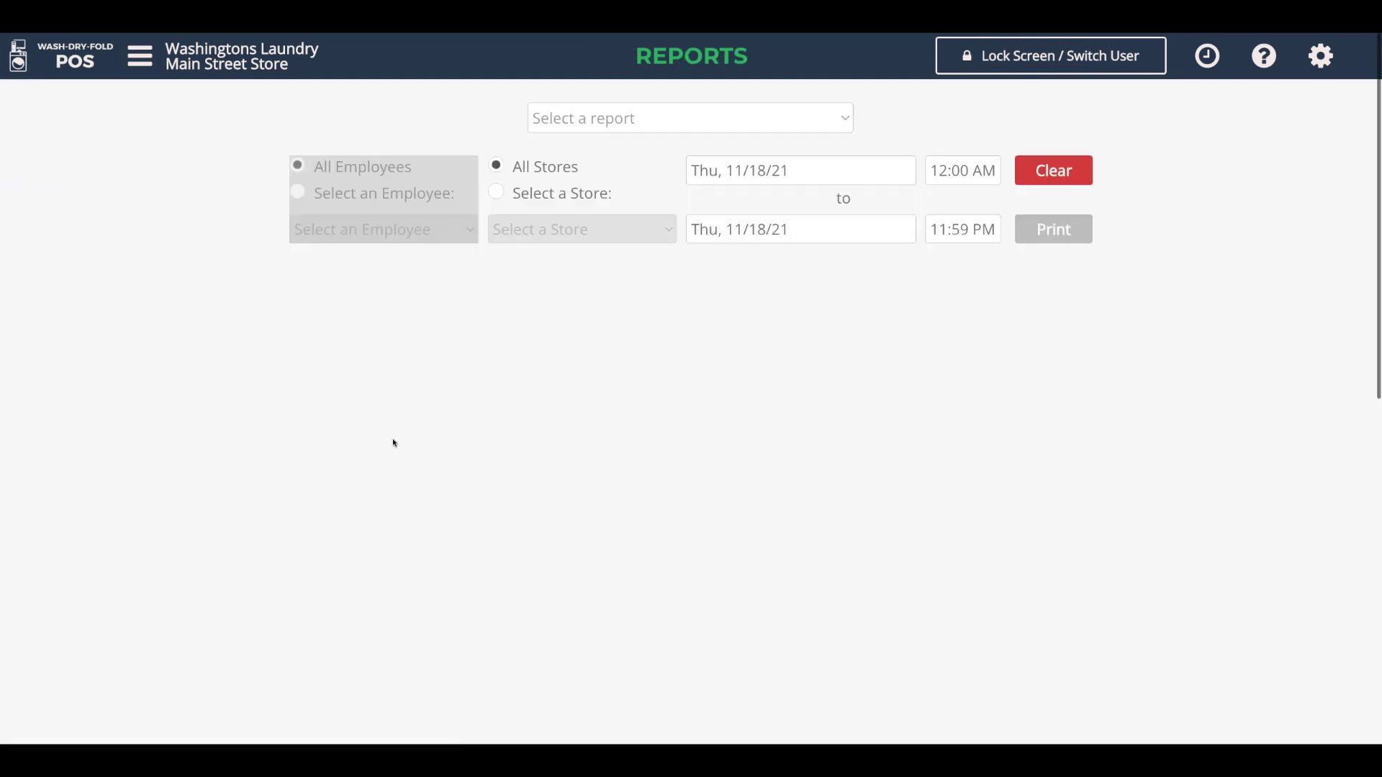
pyautogui.click(605, 121)
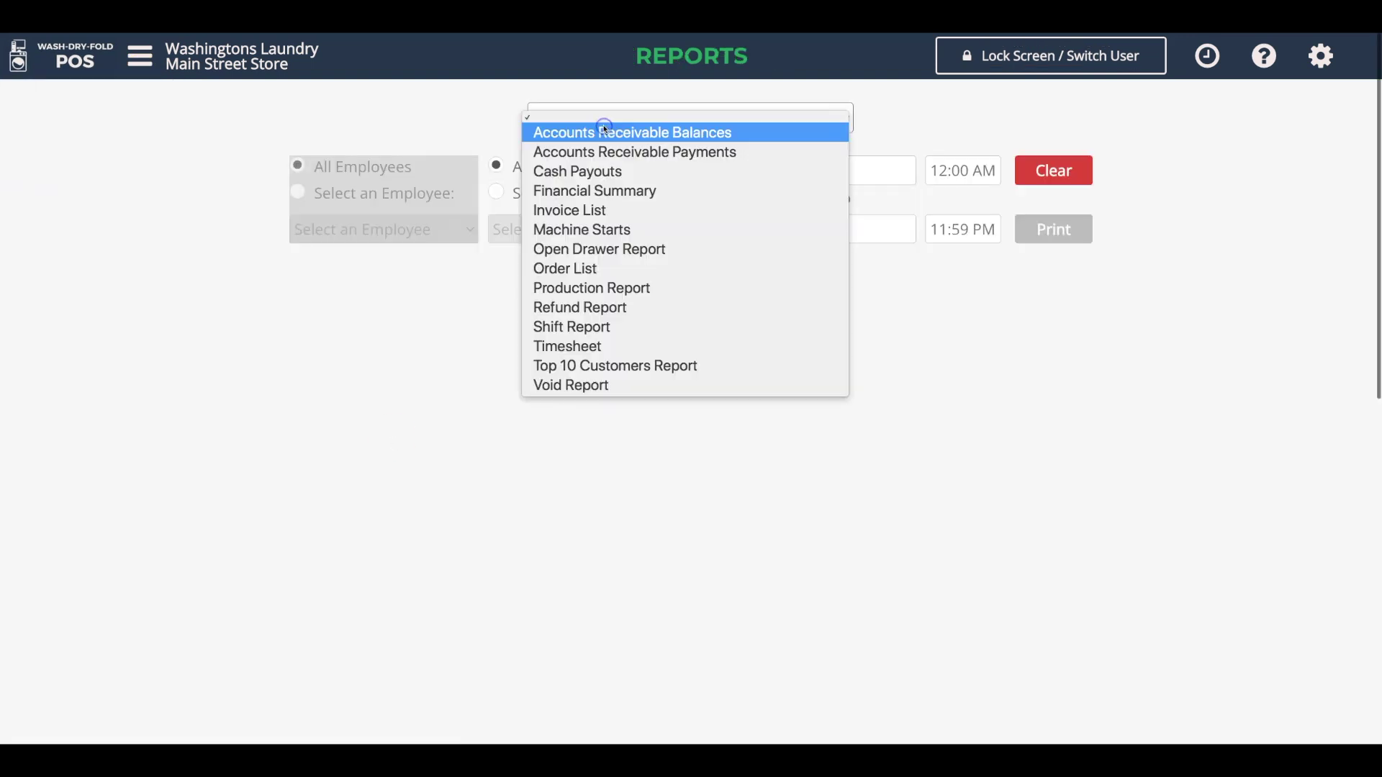
pyautogui.click(583, 191)
pyautogui.click(685, 387)
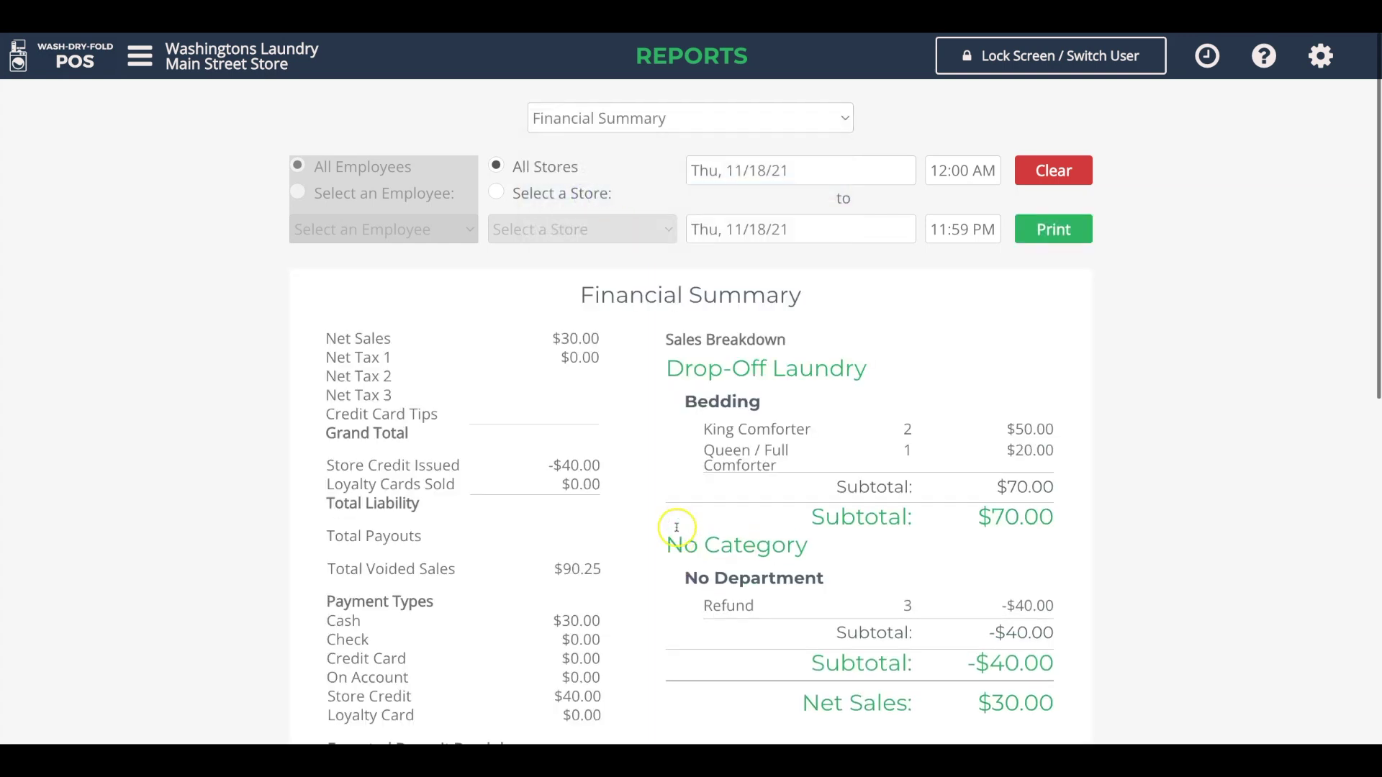
# - Examine the store credit issued, total voided sales and refund amounts in the Financial Summary
pyautogui.scroll(-3, 668, 547)
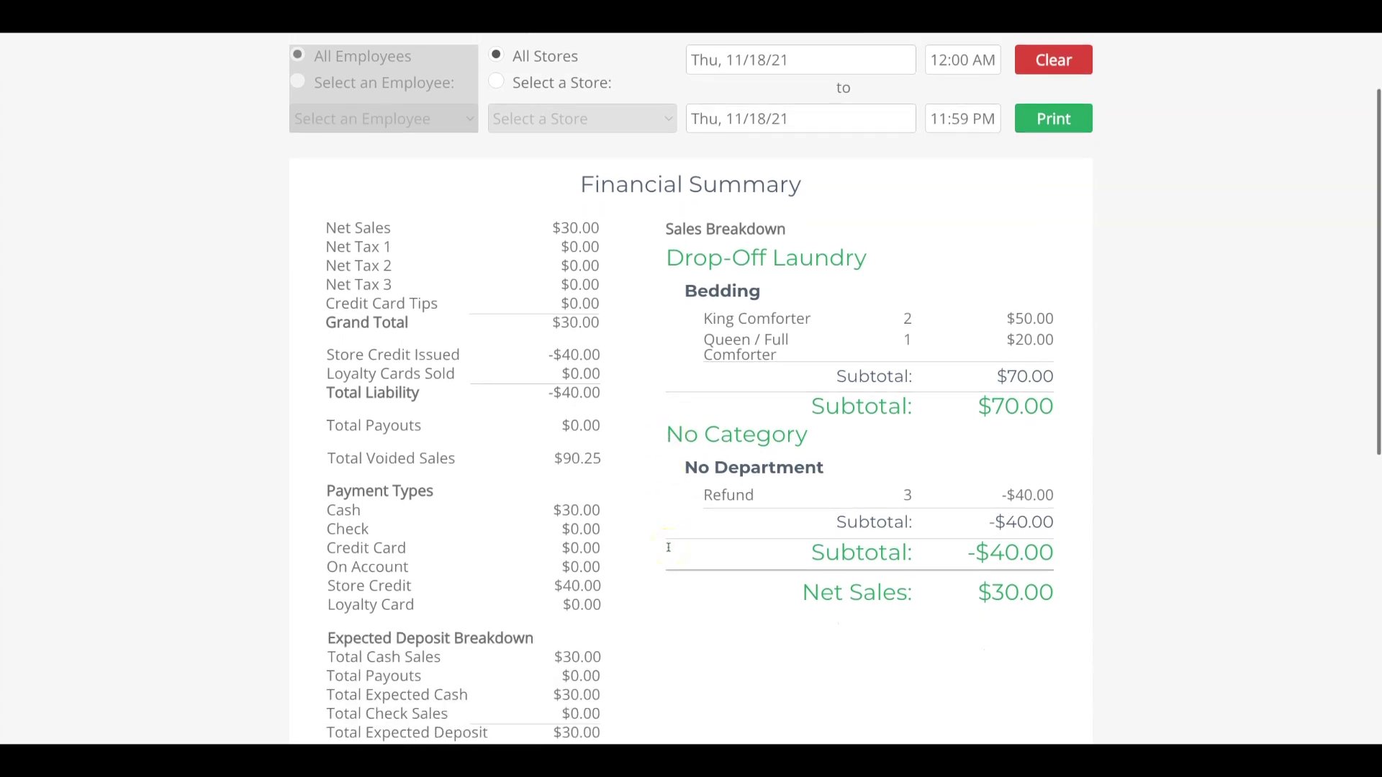
pyautogui.moveTo(560, 261); pyautogui.dragTo(611, 260)
pyautogui.click(596, 260)
pyautogui.click(610, 262)
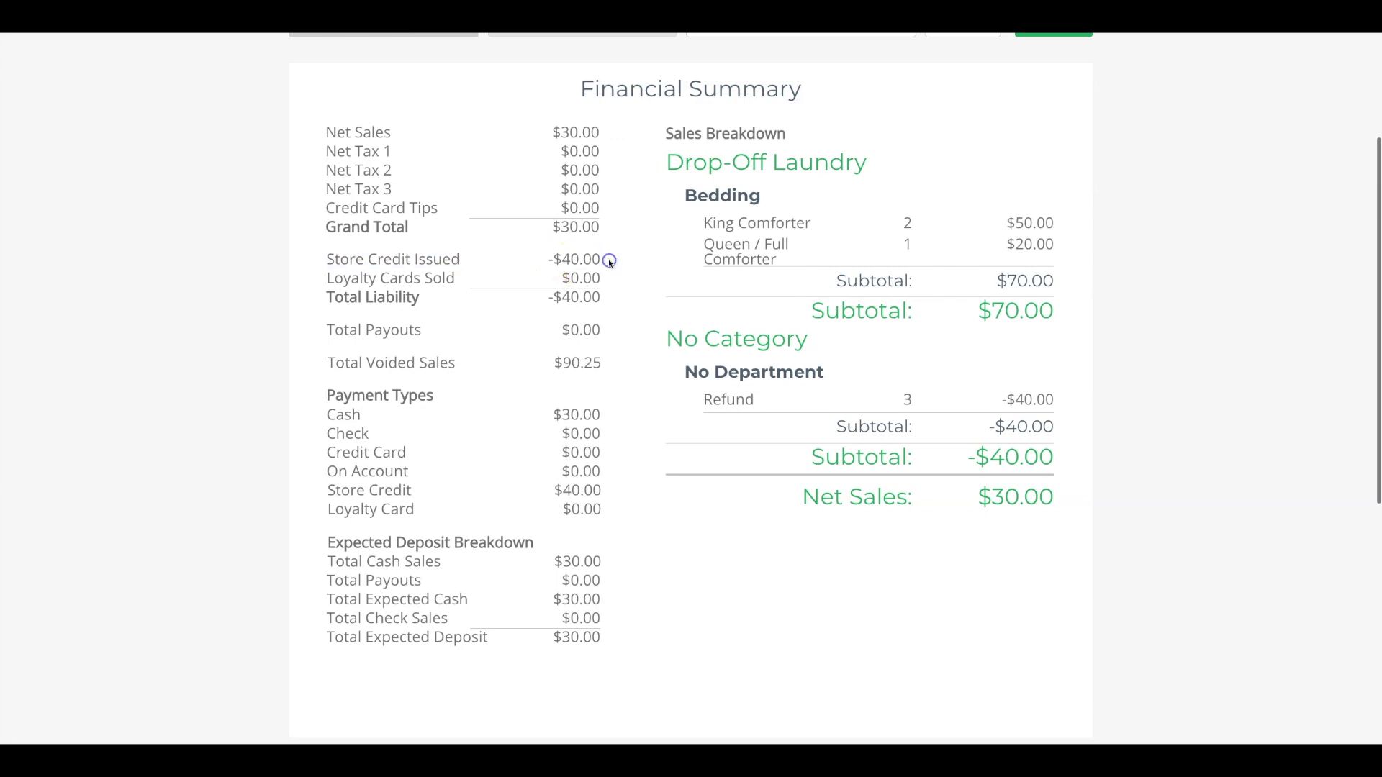
pyautogui.moveTo(558, 364); pyautogui.dragTo(601, 364)
pyautogui.click(605, 365)
pyautogui.moveTo(1005, 398); pyautogui.dragTo(1047, 398)
pyautogui.click(1048, 424)
# - Display the Refund Report for all stores and review its refund entries
pyautogui.scroll(3, 1048, 424)
pyautogui.click(736, 124)
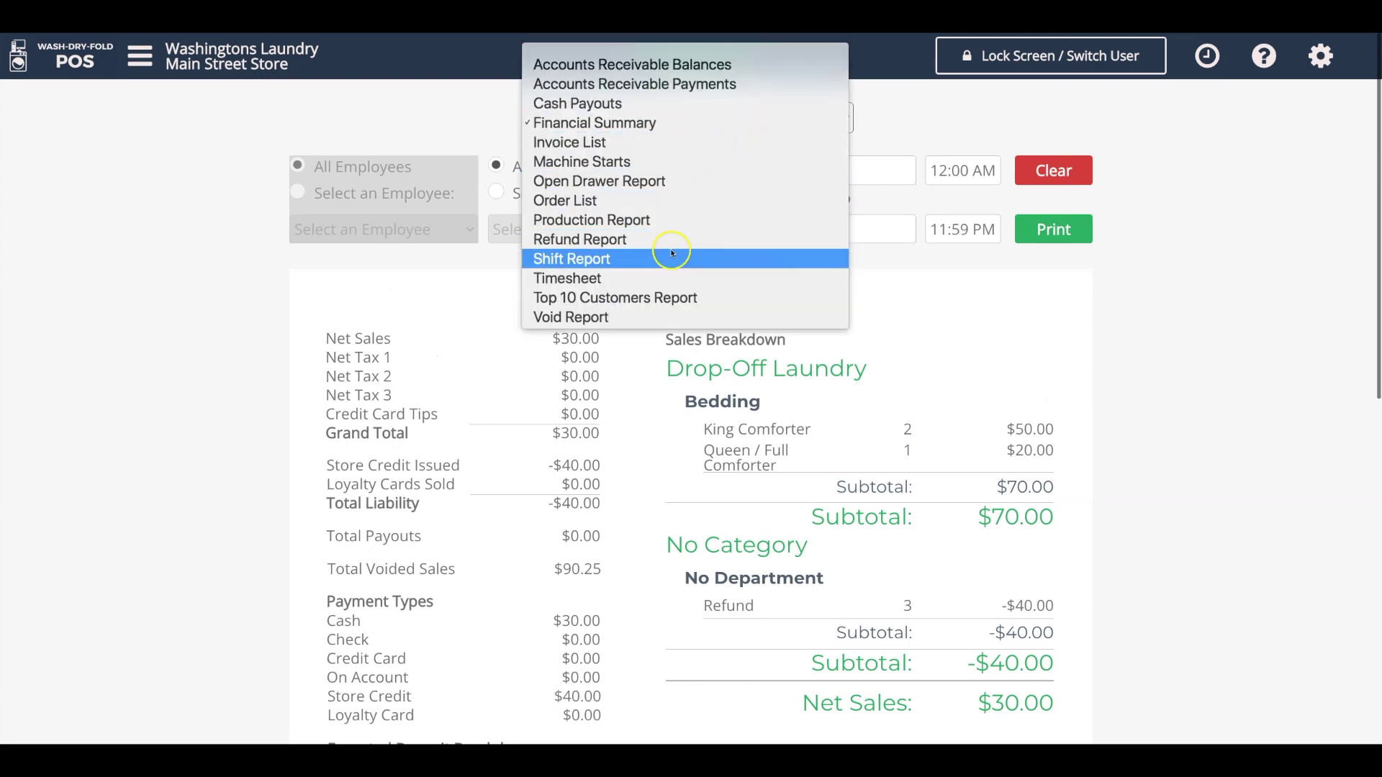
pyautogui.click(668, 246)
pyautogui.click(673, 360)
pyautogui.scroll(-1, 611, 503)
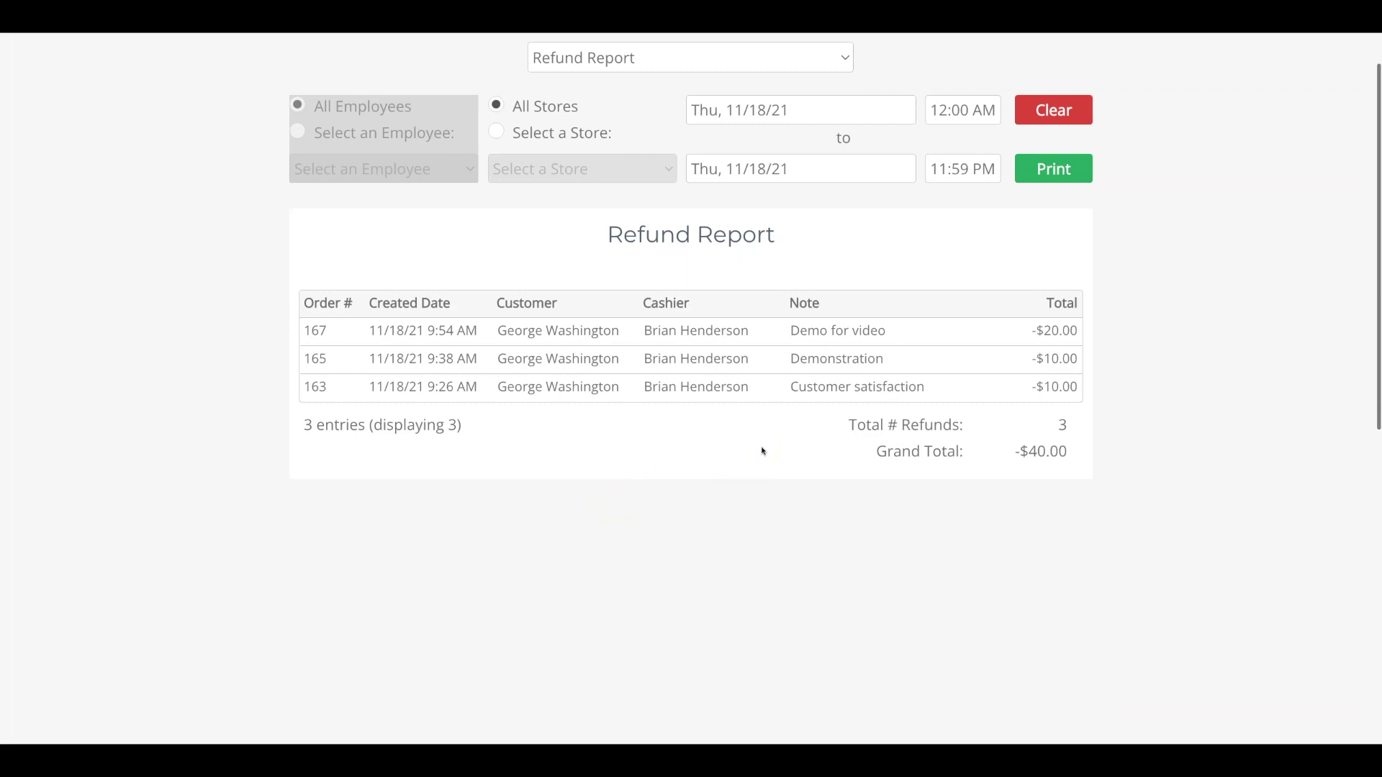
# - Display the Void Report for all stores to review the voided orders and their reasons
pyautogui.click(766, 62)
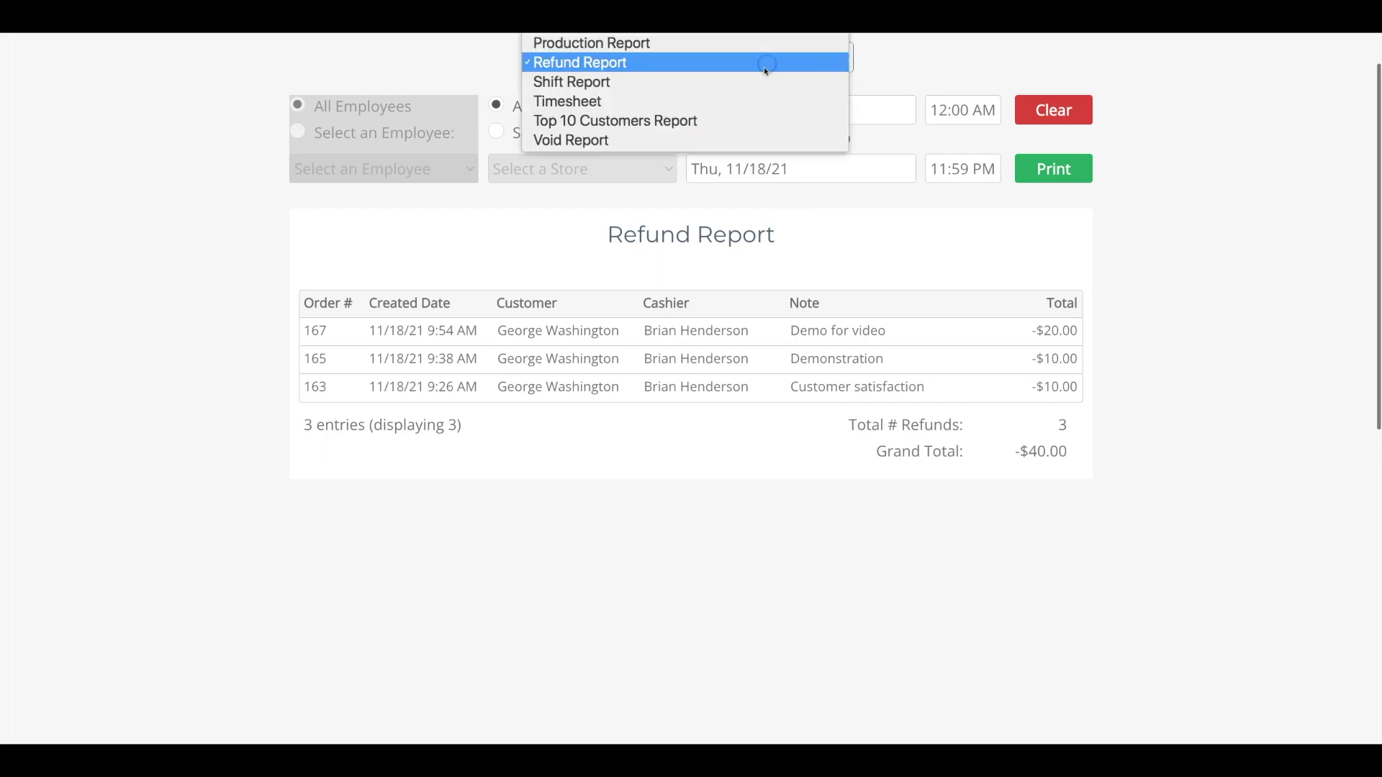
pyautogui.click(716, 136)
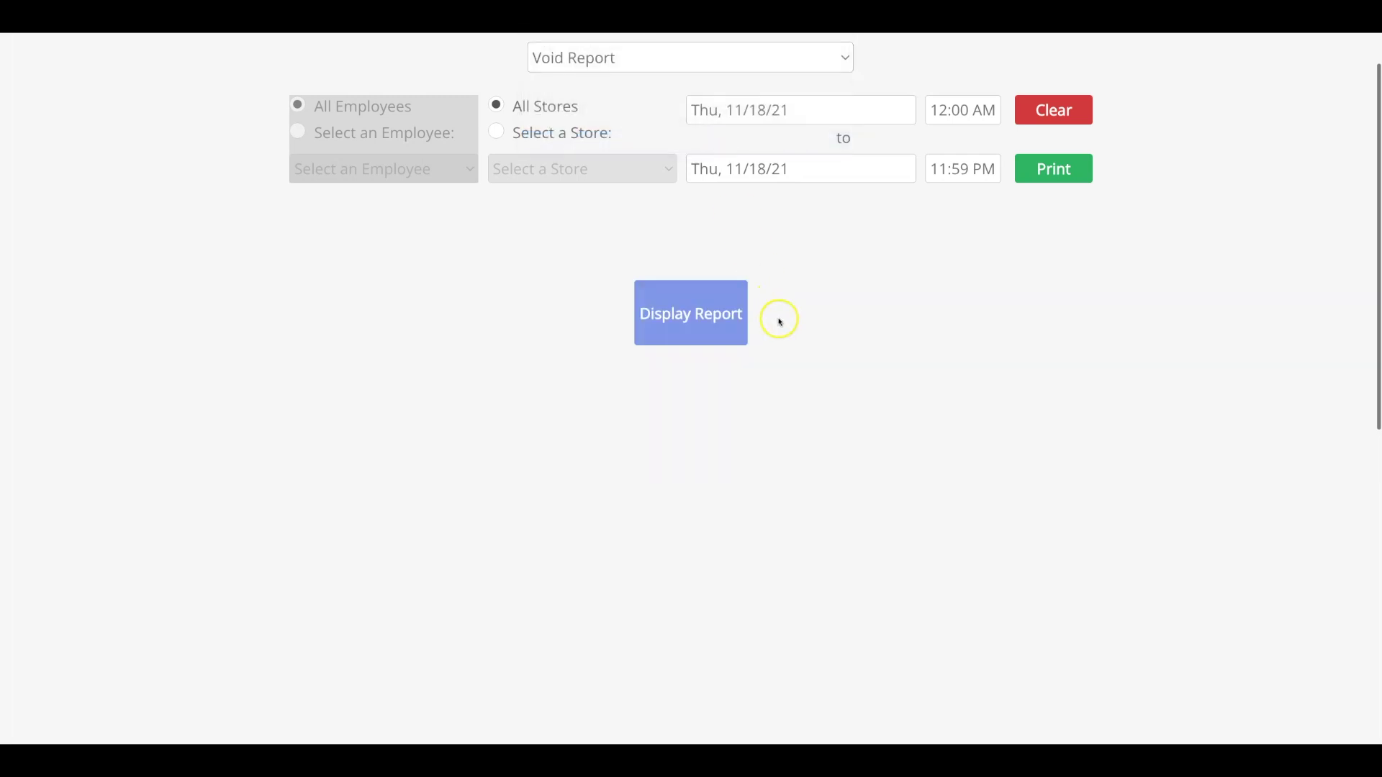
pyautogui.click(706, 313)
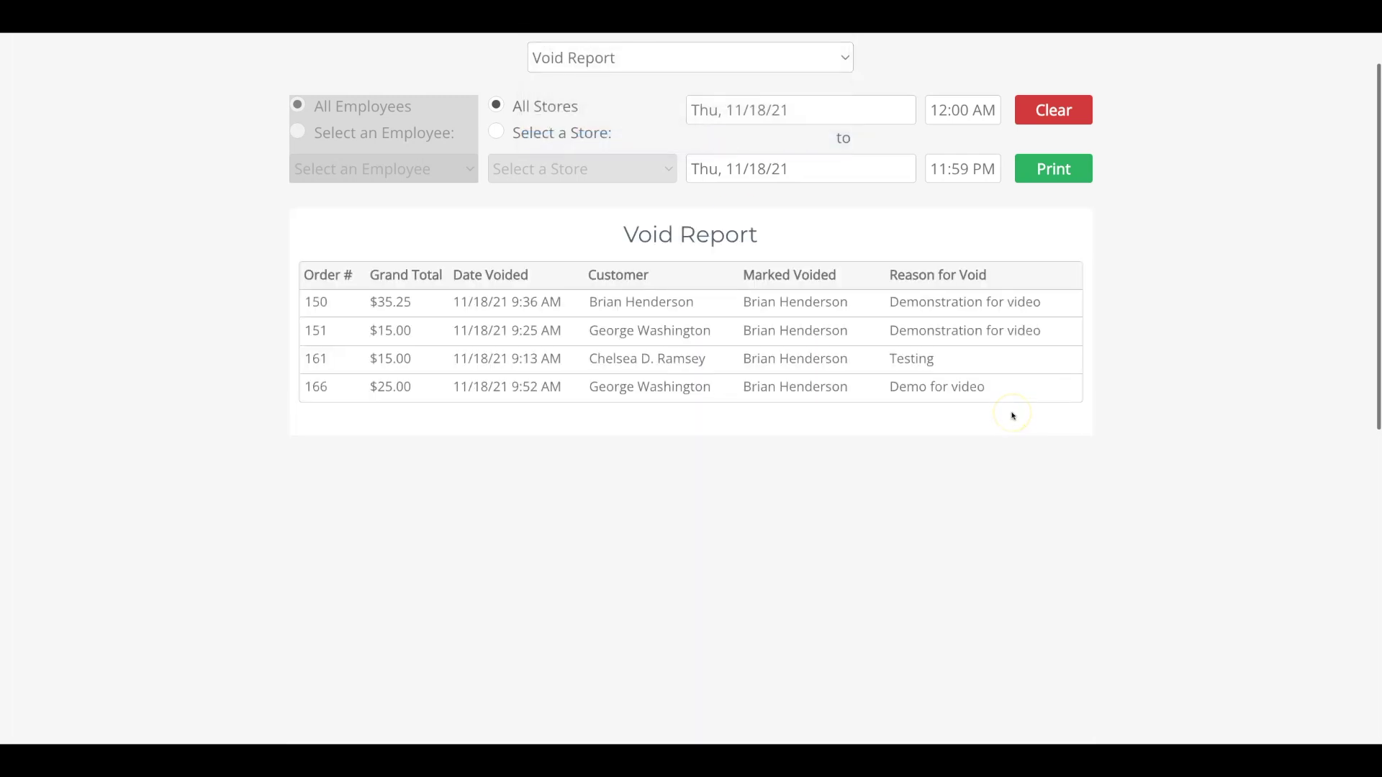